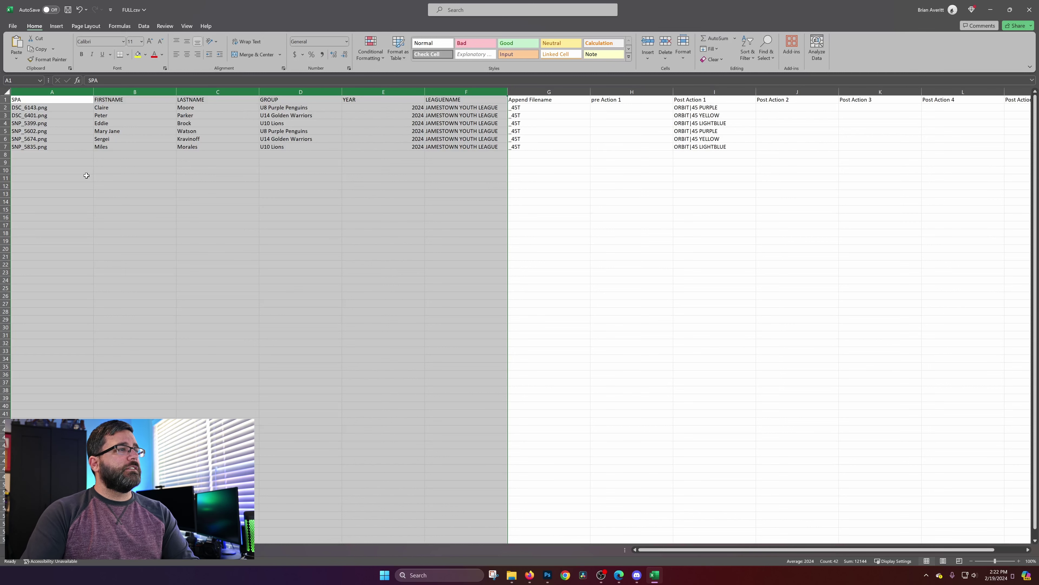
Narrow columns A through F of FULL.csv to one equal, smaller width.
left_click(100, 179)
left_click(145, 94)
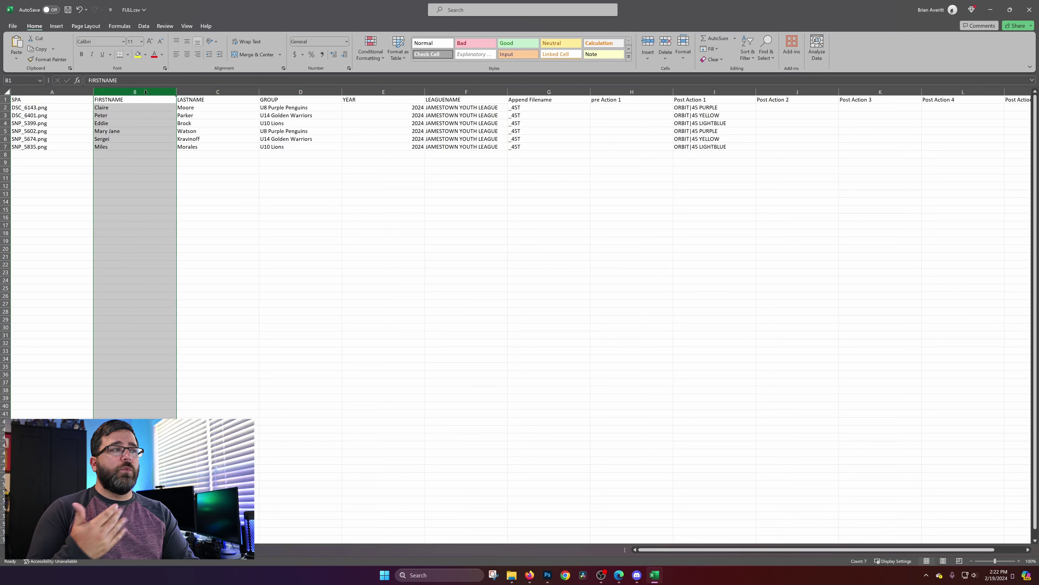
left_click(201, 179)
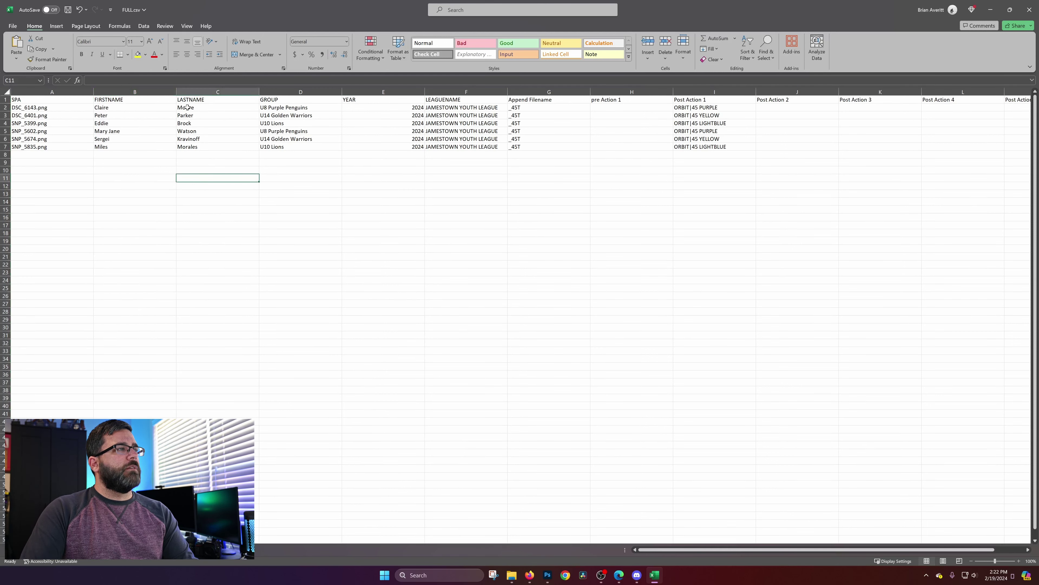
left_click_drag(467, 92, 49, 92)
left_click_drag(182, 92, 151, 92)
left_click(211, 225)
Examine the Append Filename, pre Action 1 and Post Action columns, including the Post Action 1 entries for each player row.
left_click(396, 90)
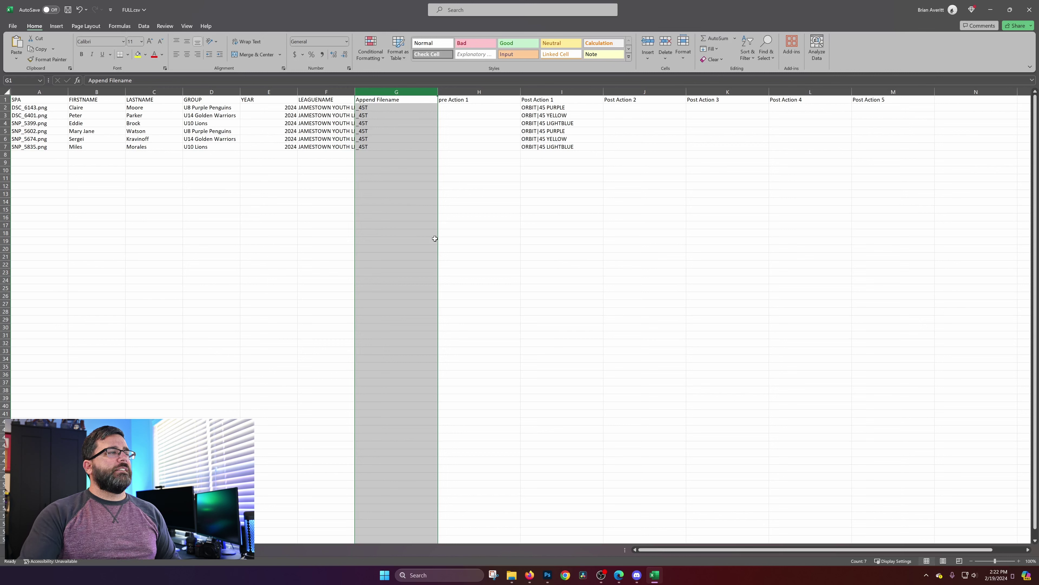
left_click(18, 109)
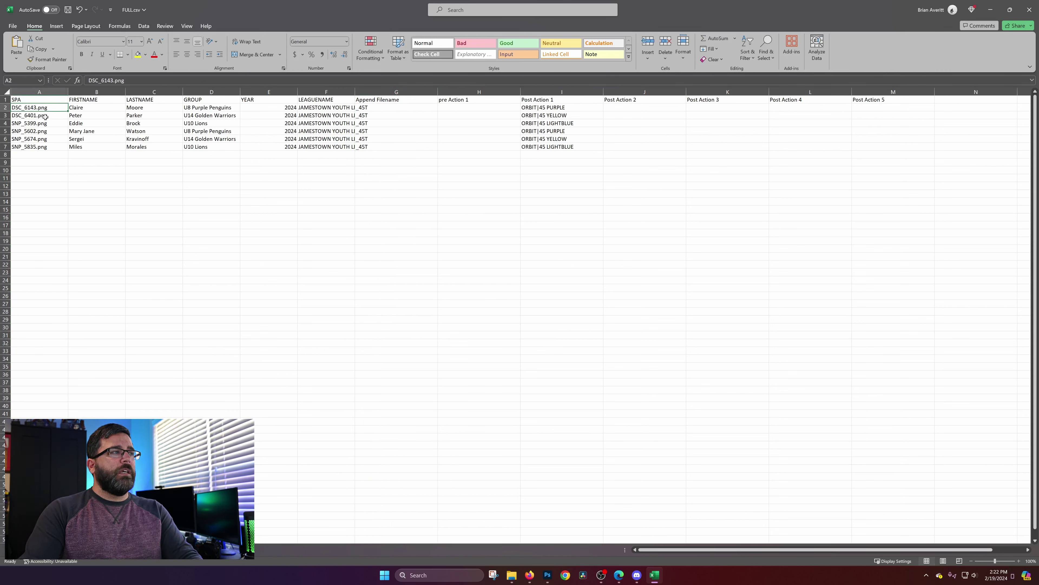
left_click(375, 107)
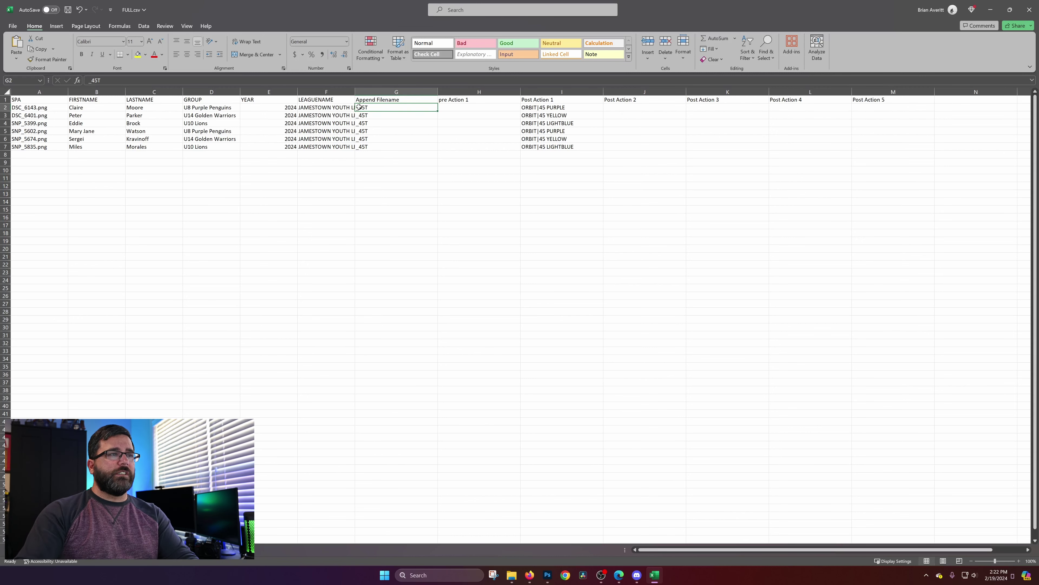
left_click(468, 92)
left_click_drag(469, 92, 857, 174)
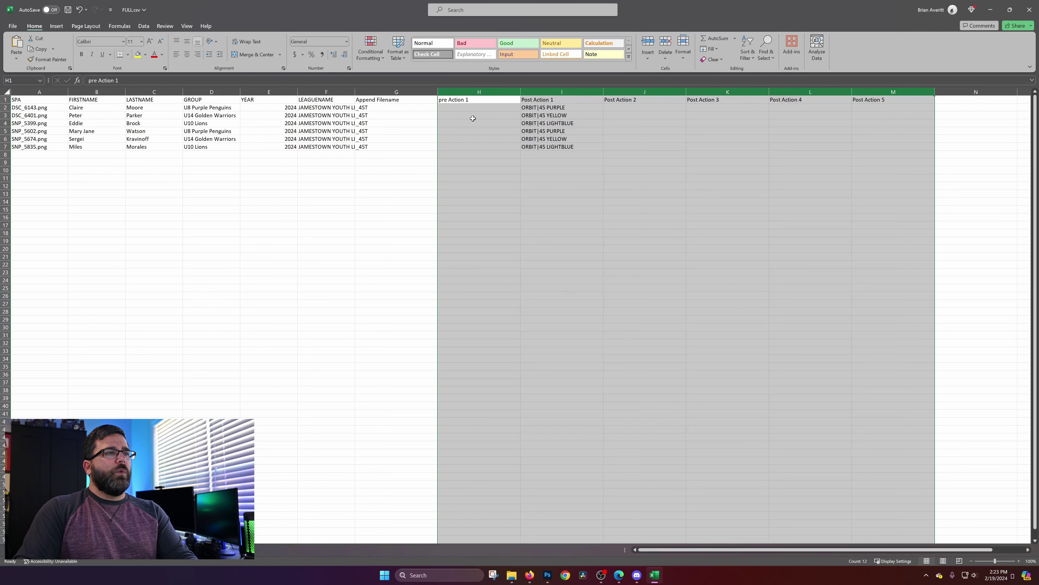
left_click(464, 100)
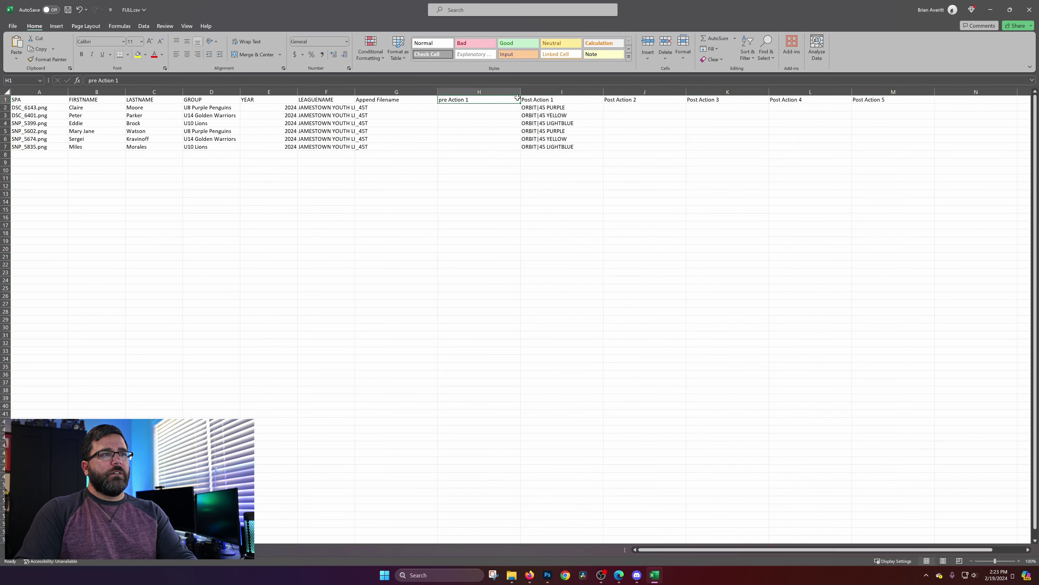
left_click_drag(535, 90, 921, 90)
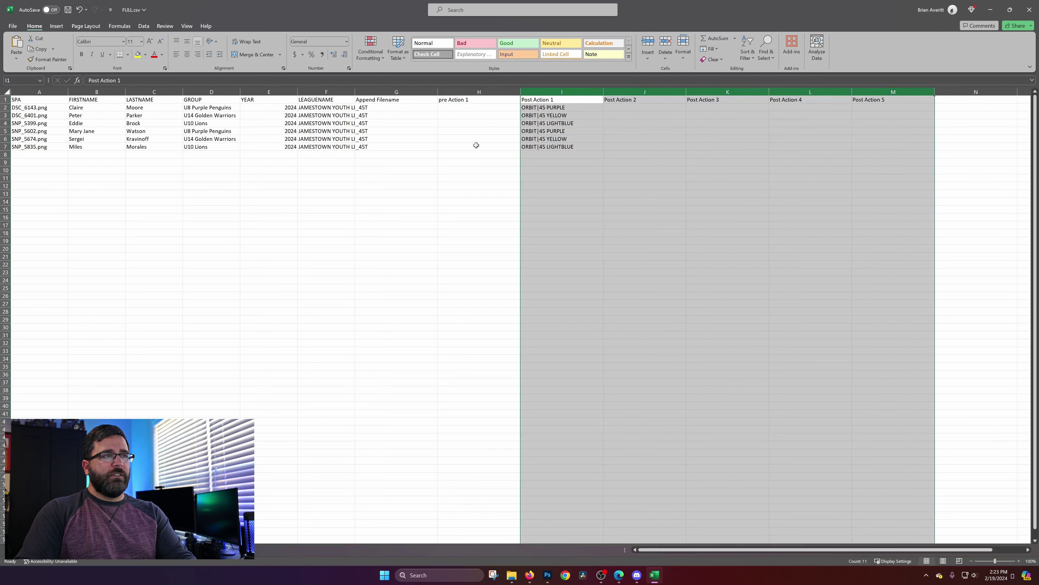
left_click(466, 90)
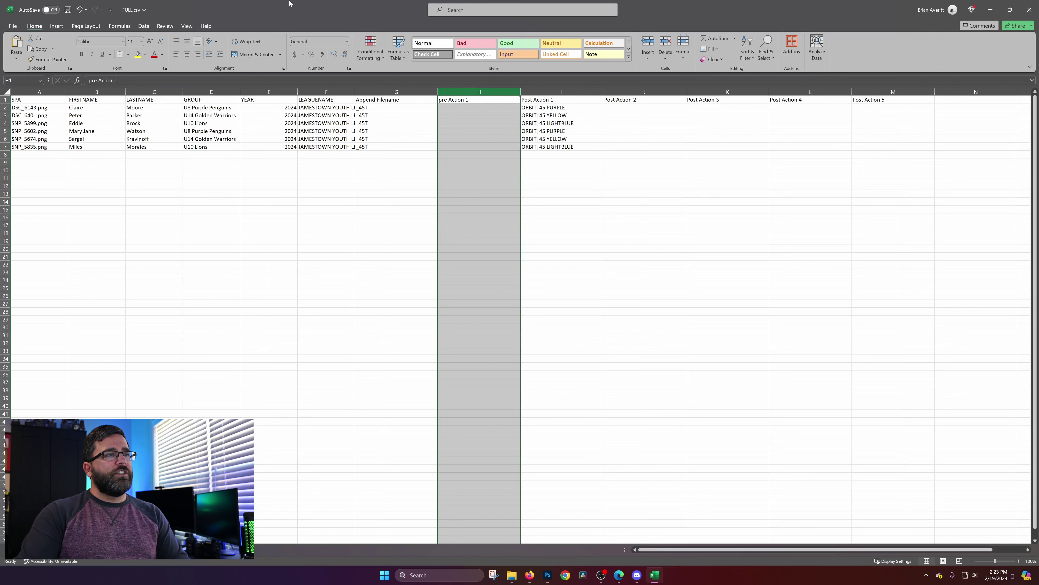
left_click(42, 108)
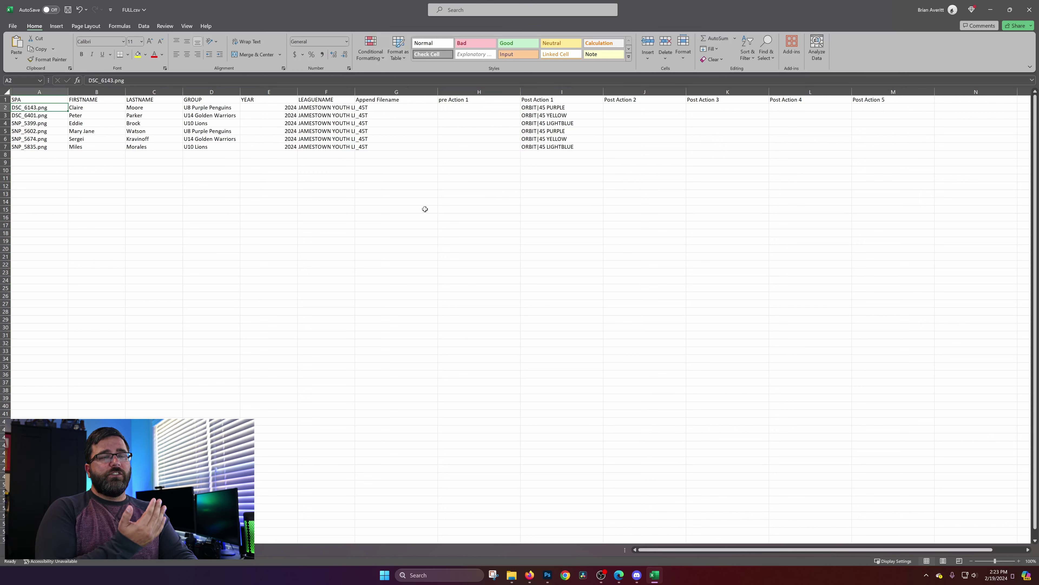
left_click(464, 92)
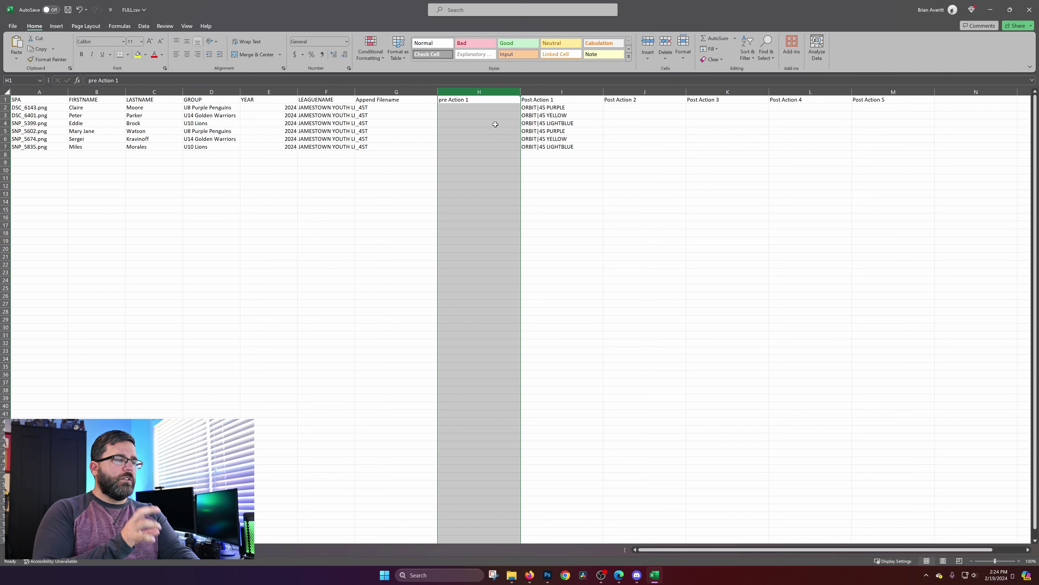
left_click_drag(546, 92, 800, 91)
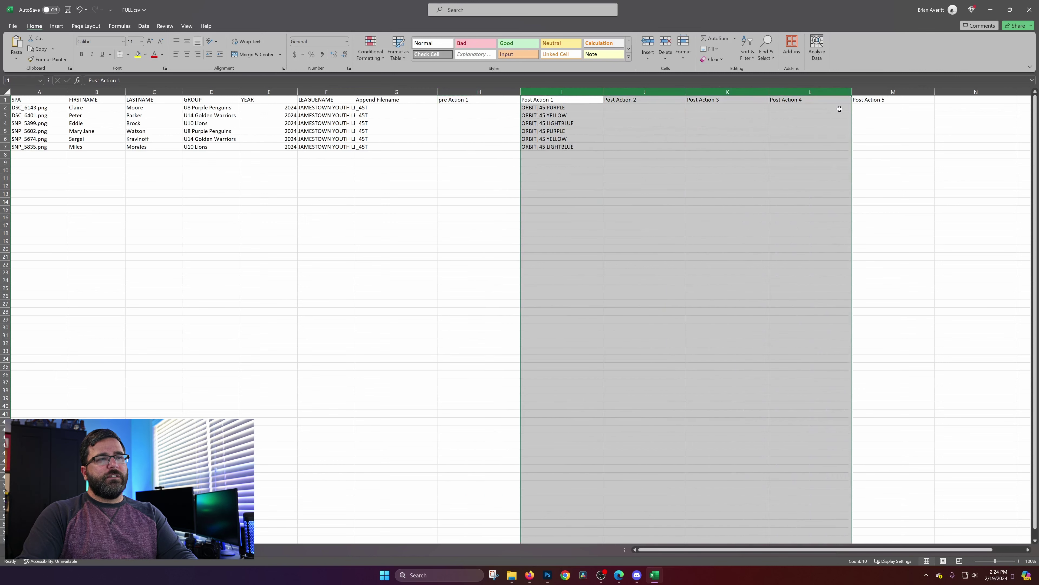
left_click(547, 226)
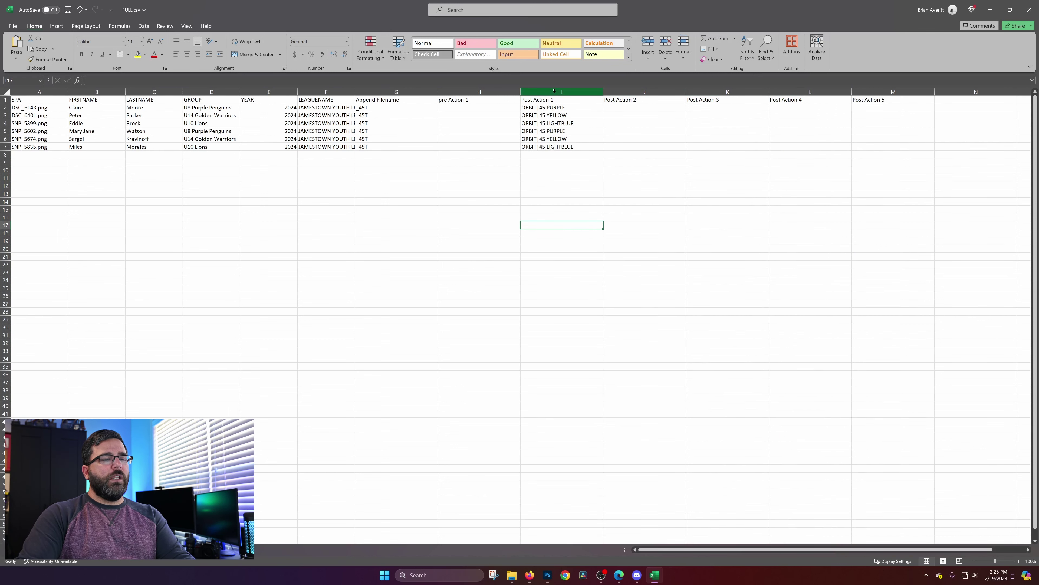
left_click_drag(529, 108, 528, 150)
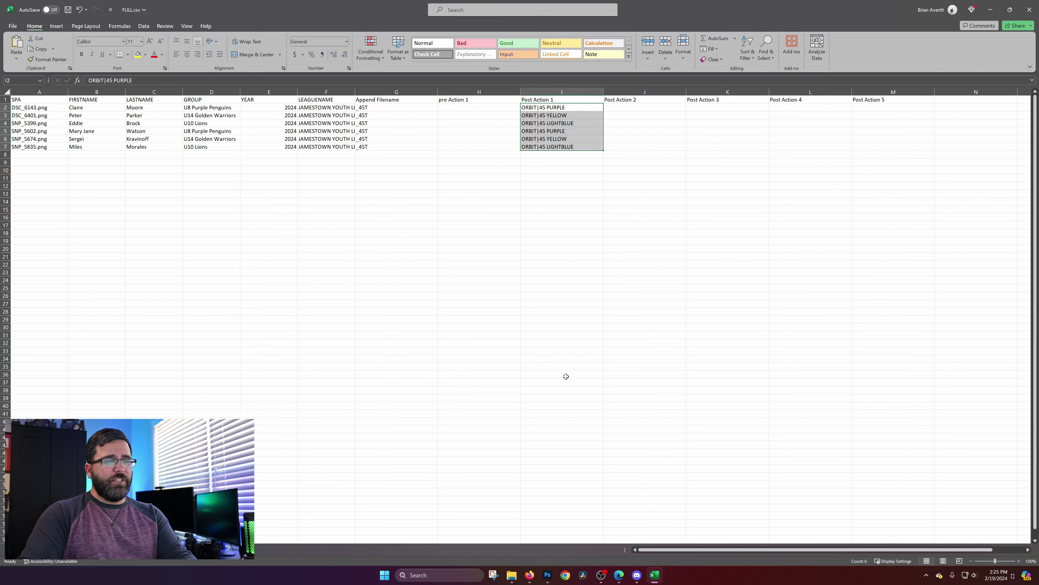
Switch to Photoshop and display the Actions panel.
left_click(548, 575)
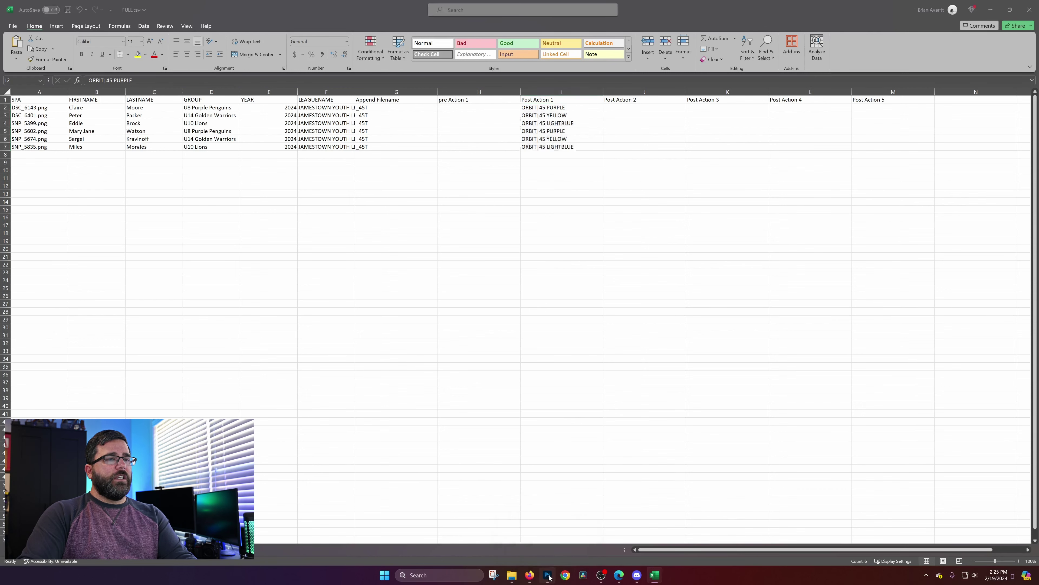
left_click(871, 51)
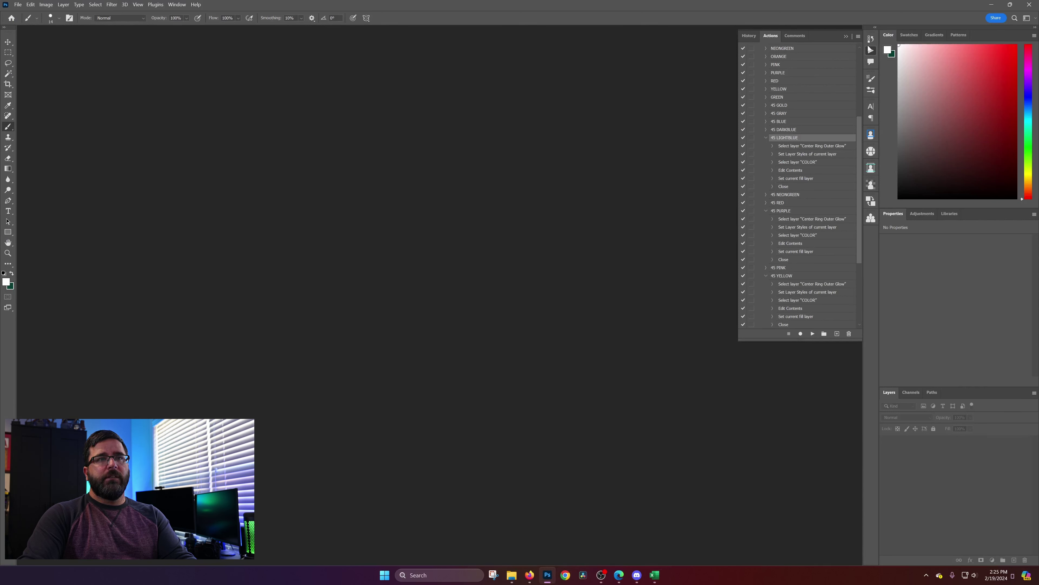
left_click(170, 4)
left_click(214, 58)
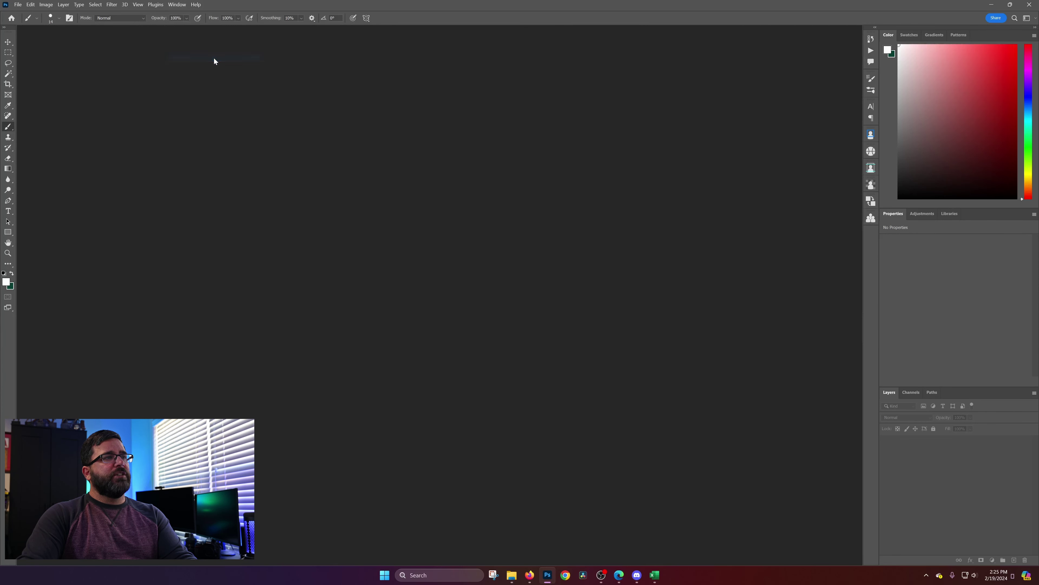
left_click(168, 5)
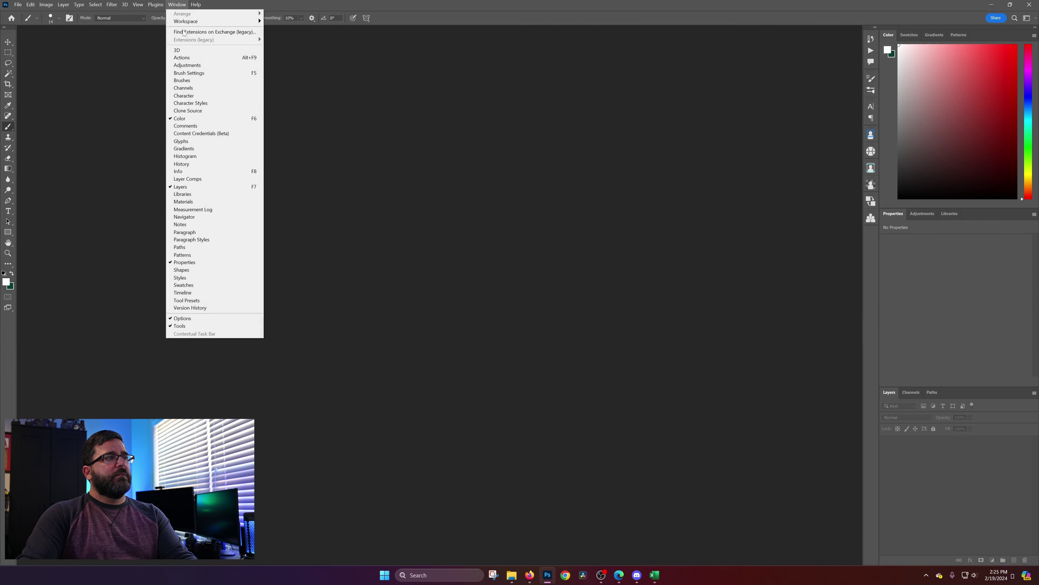
left_click(193, 59)
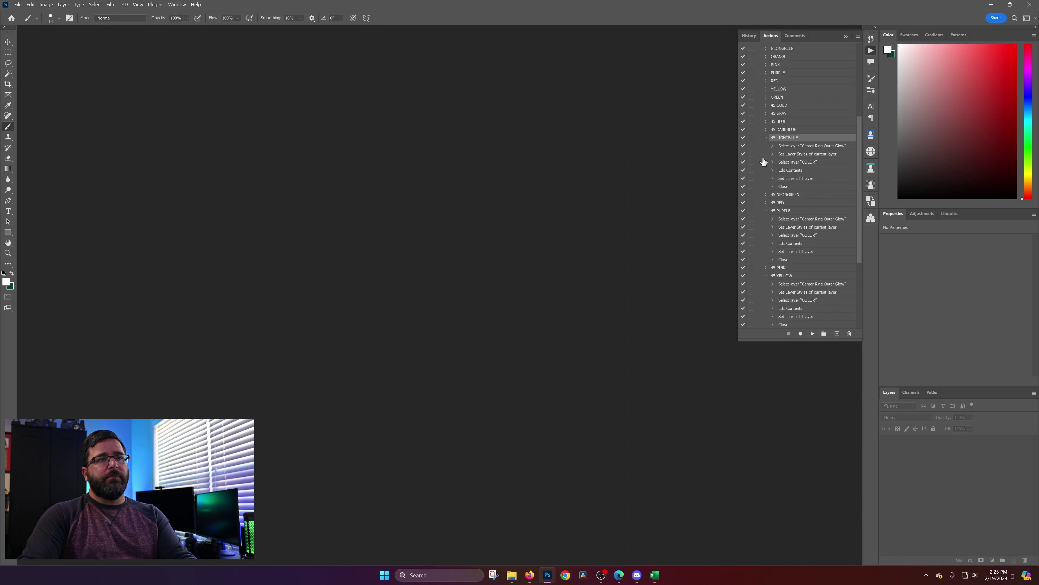
Collapse the expanded 45 LIGHTBLUE, 45 PURPLE and 45 YELLOW actions and the ORBIT action set that contains them.
left_click(766, 138)
left_click(767, 162)
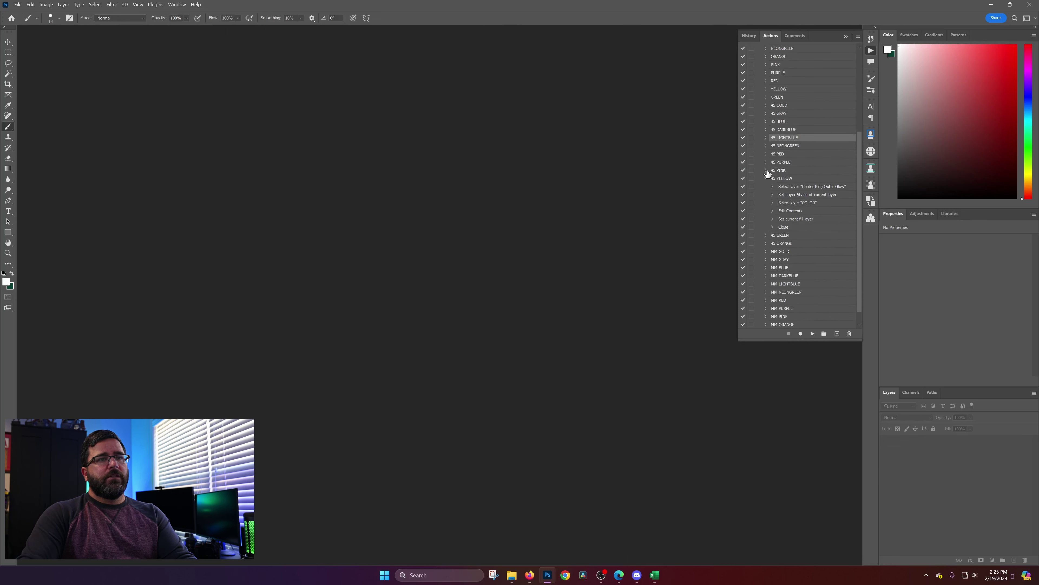
left_click(766, 178)
scroll(797, 238, "up", 2)
scroll(796, 230, "up", 2)
left_click(760, 145)
left_click(784, 145)
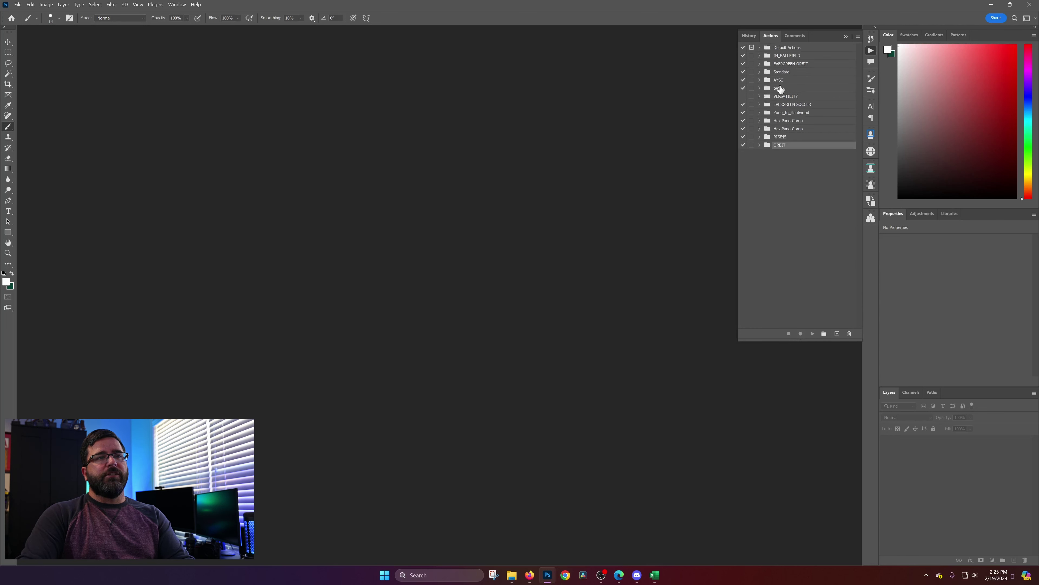
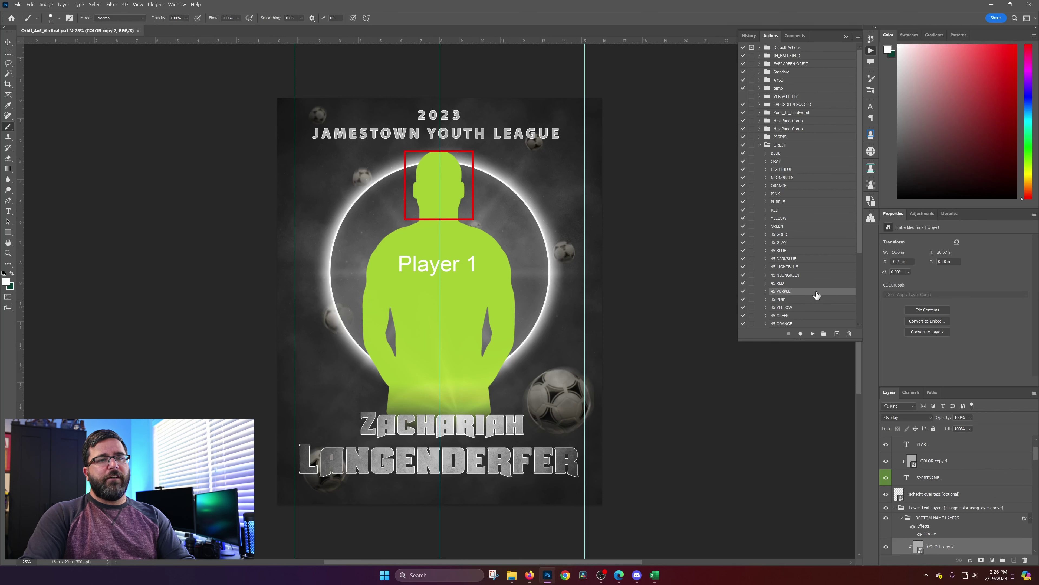
Play the 45 PURPLE action from the ORBIT set on the Orbit_4x5_Vertical.psd template.
left_click(813, 334)
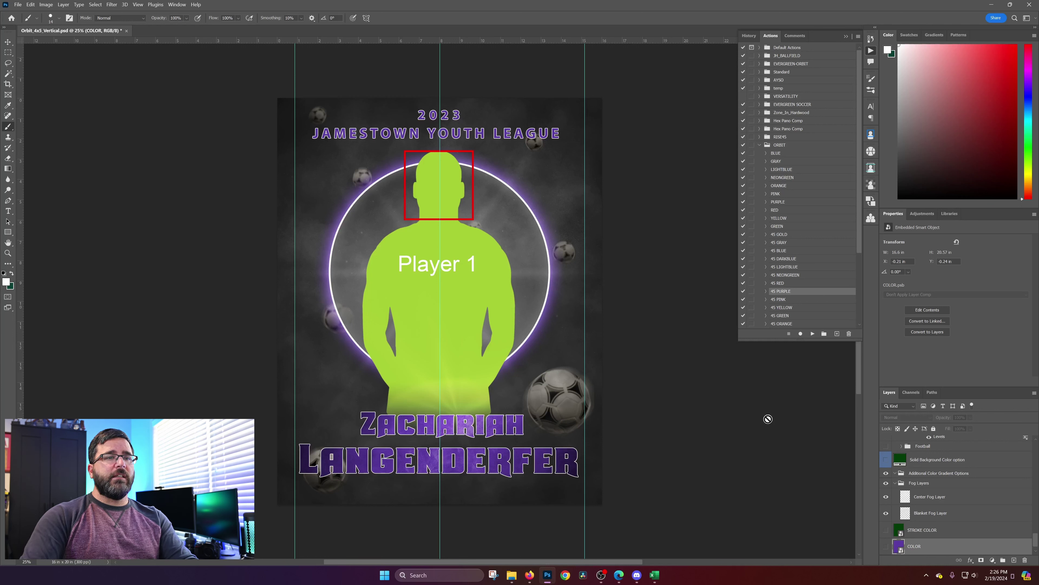
left_click(760, 144)
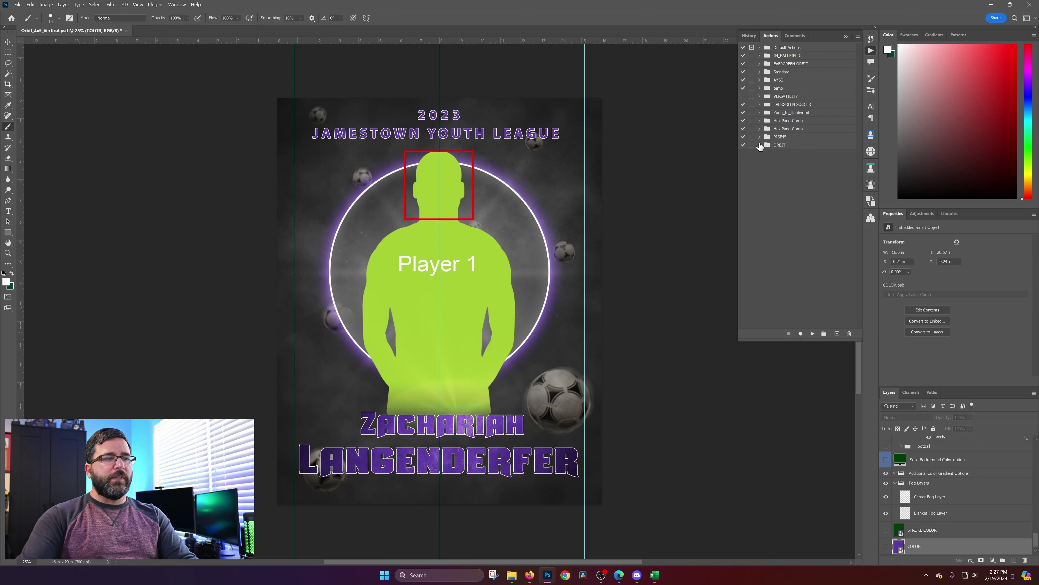
left_click(759, 145)
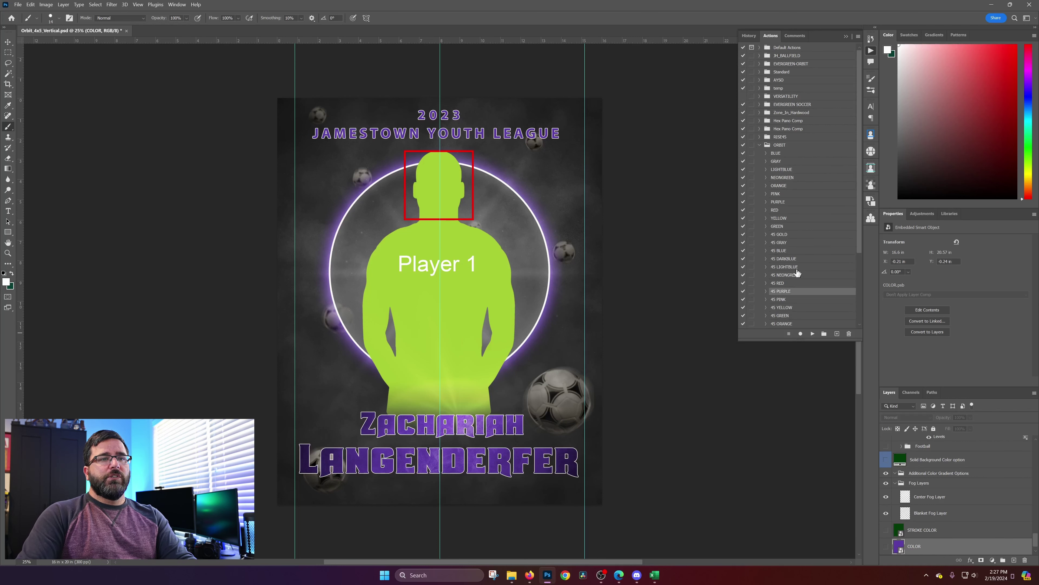
Play the ORBIT set's 45 YELLOW action and its MM LIGHTBLUE action on the template.
left_click(794, 308)
left_click(813, 334)
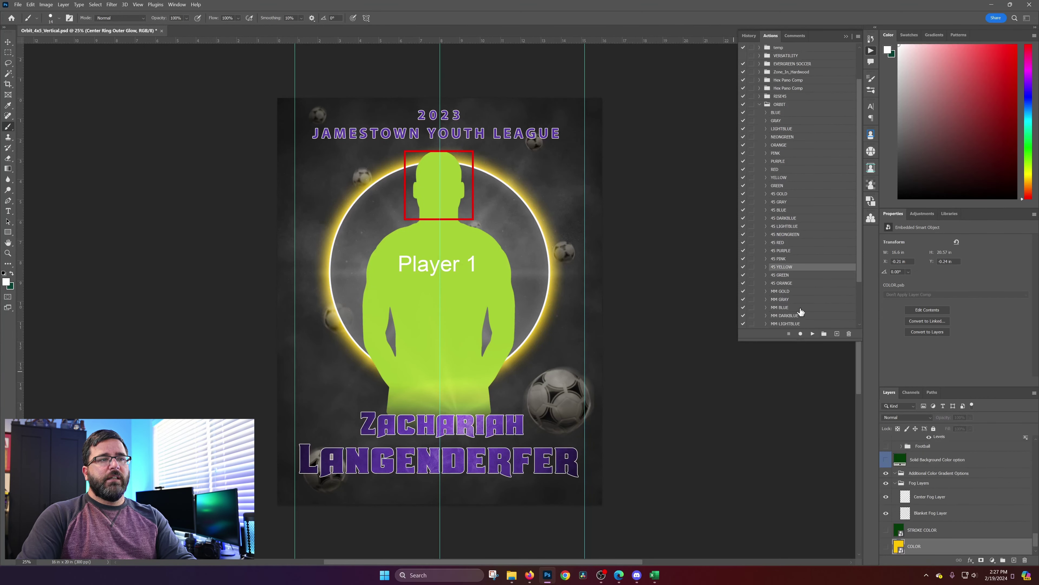
left_click(796, 324)
left_click(812, 333)
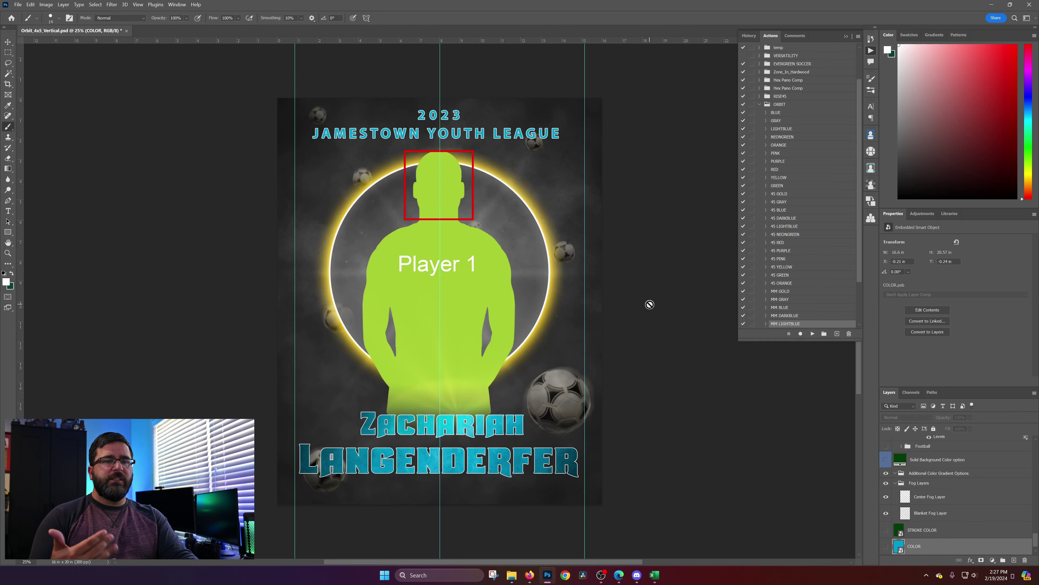
Switch back to FULL.csv in Excel and review the action set and action names in the Post Action 1 column.
left_click(991, 4)
left_click(654, 575)
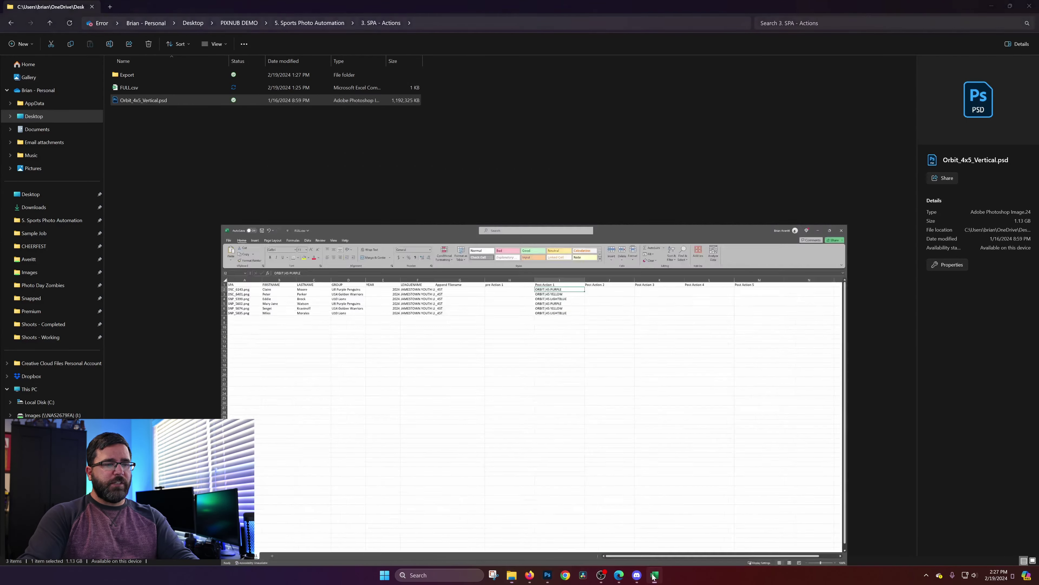
left_click_drag(549, 107, 554, 149)
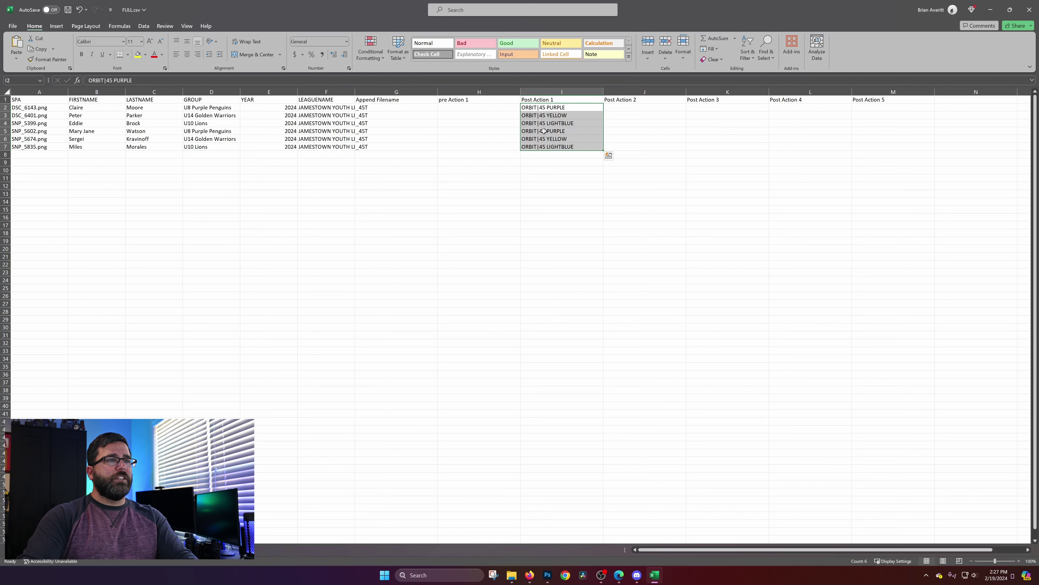
left_click(481, 266)
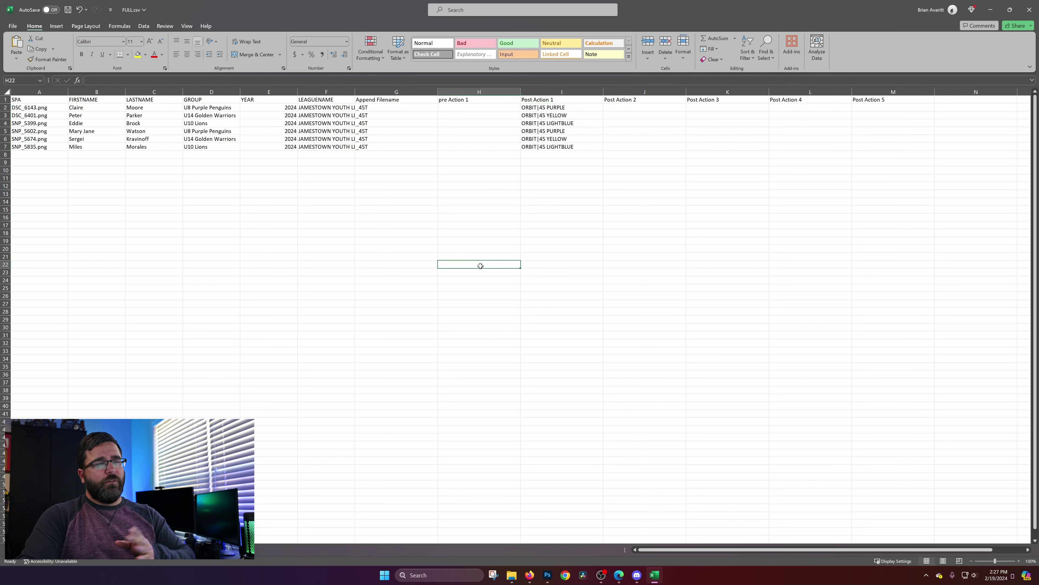
left_click(575, 290)
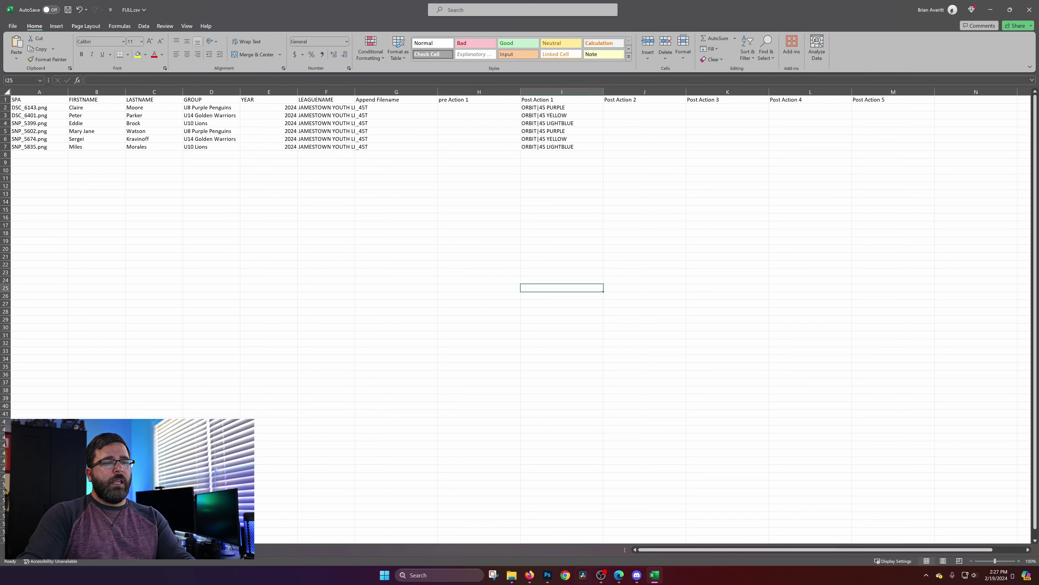
Switch to File Explorer, look over the images in the Export folder and return to the 3. SPA - Actions folder.
mouse_move(549, 579)
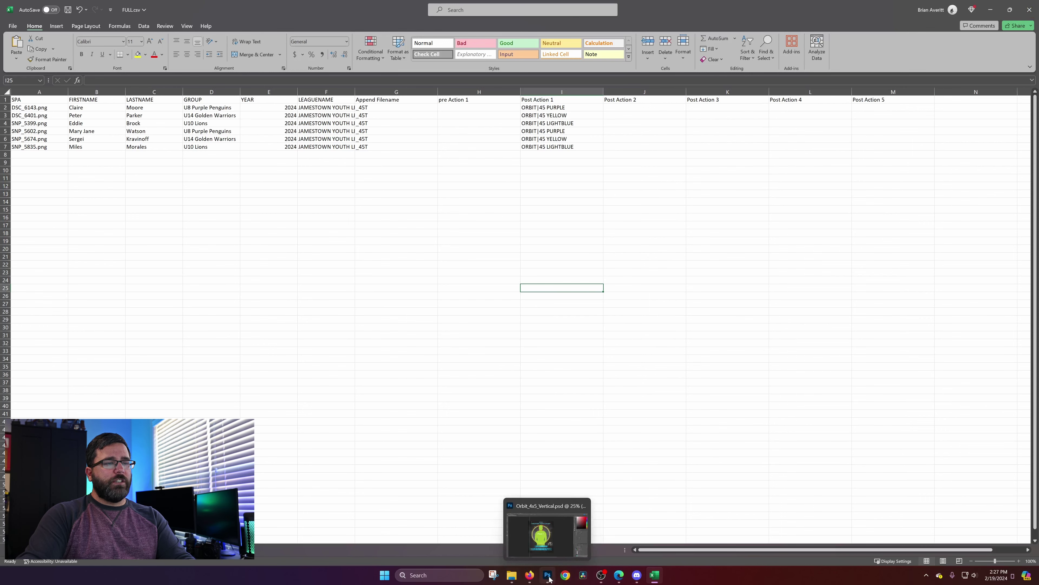
left_click(549, 577)
mouse_move(512, 575)
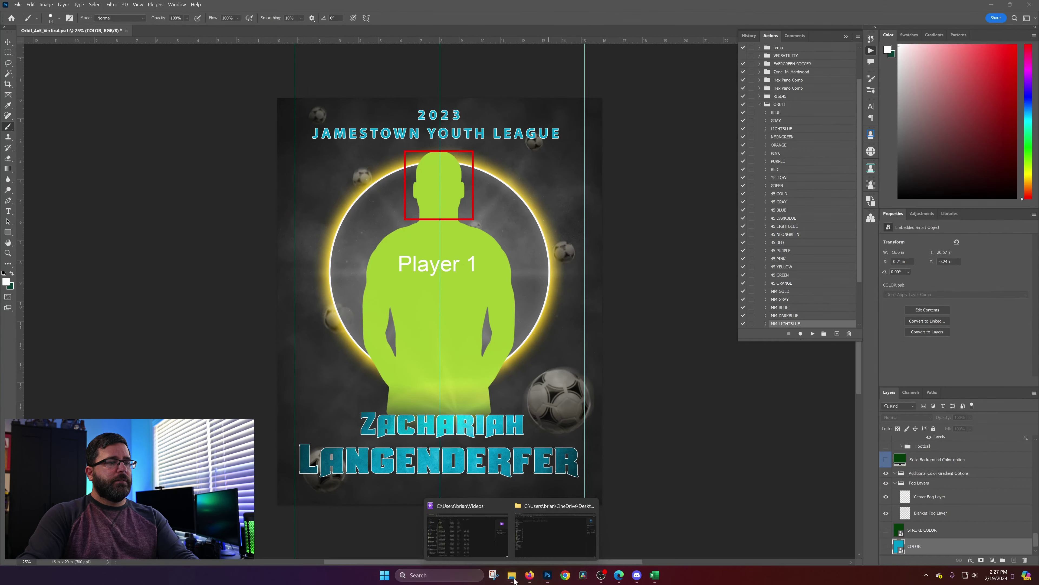
left_click(557, 545)
double_click(170, 78)
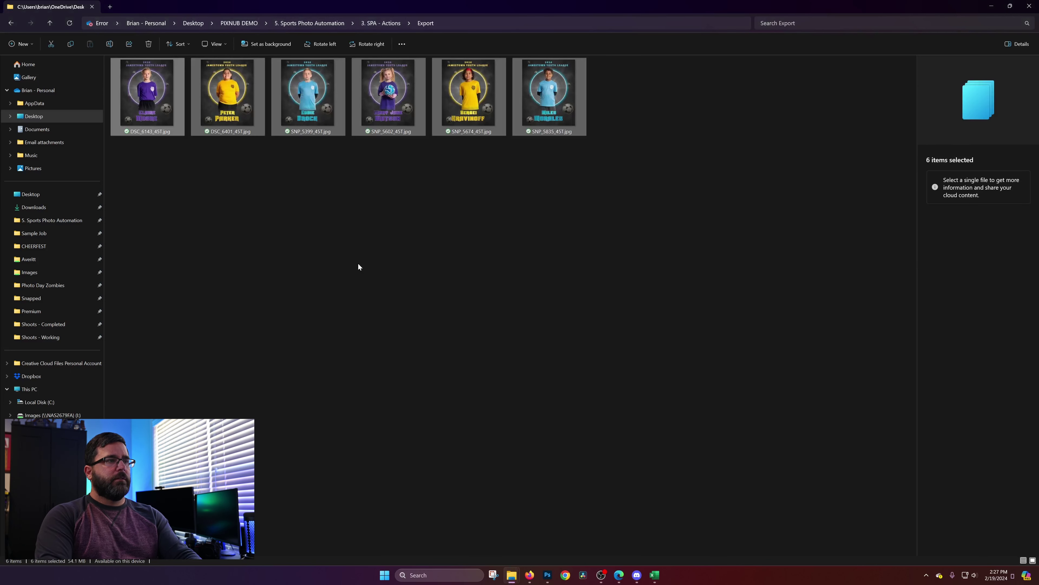
left_click(375, 23)
left_click(221, 168)
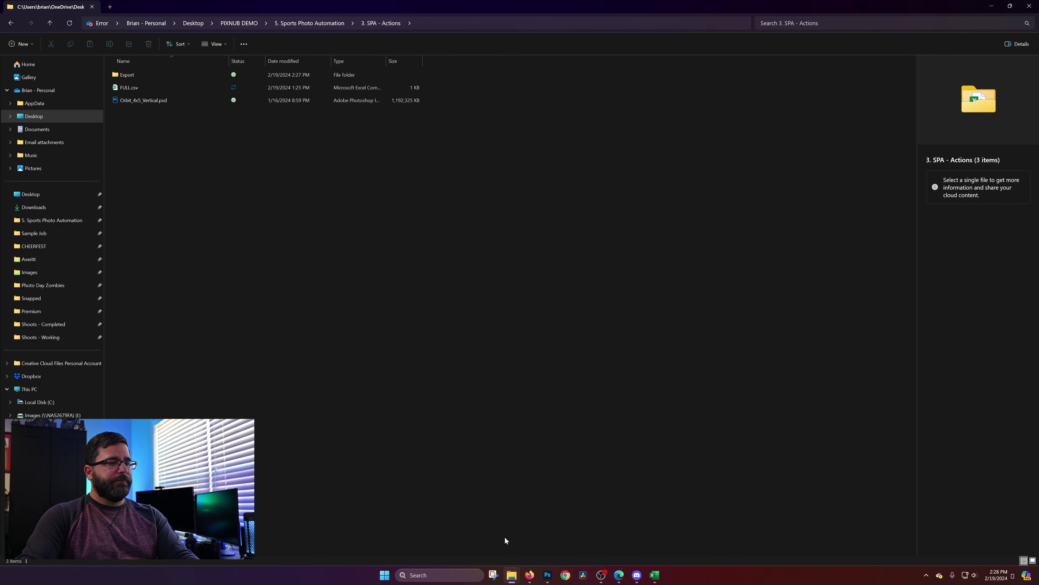
Switch to Photoshop, open Batch Processing in Sports Photo Automation and choose the Extracts folder as the player images folder.
left_click(548, 575)
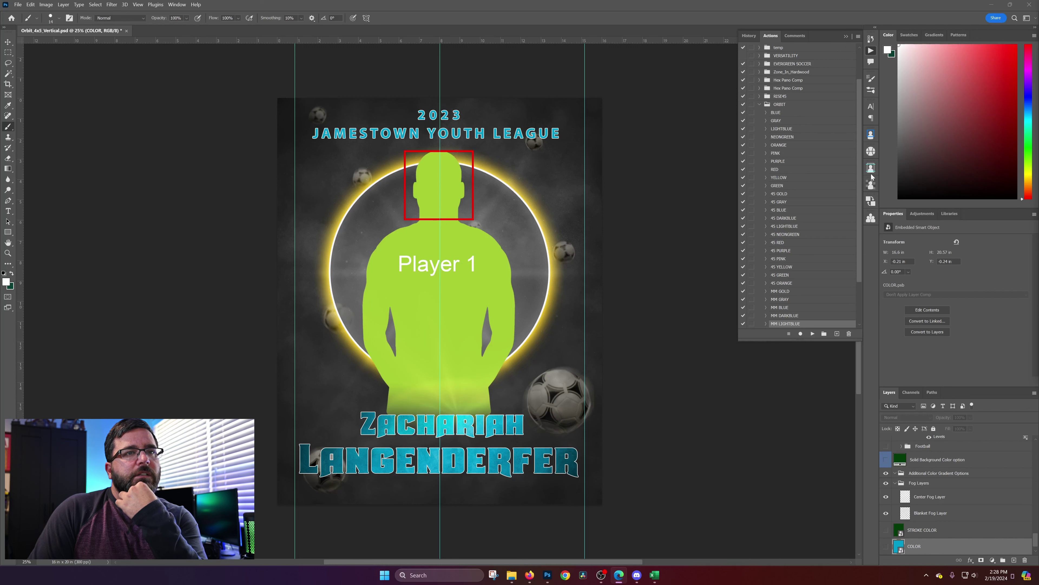
left_click(871, 152)
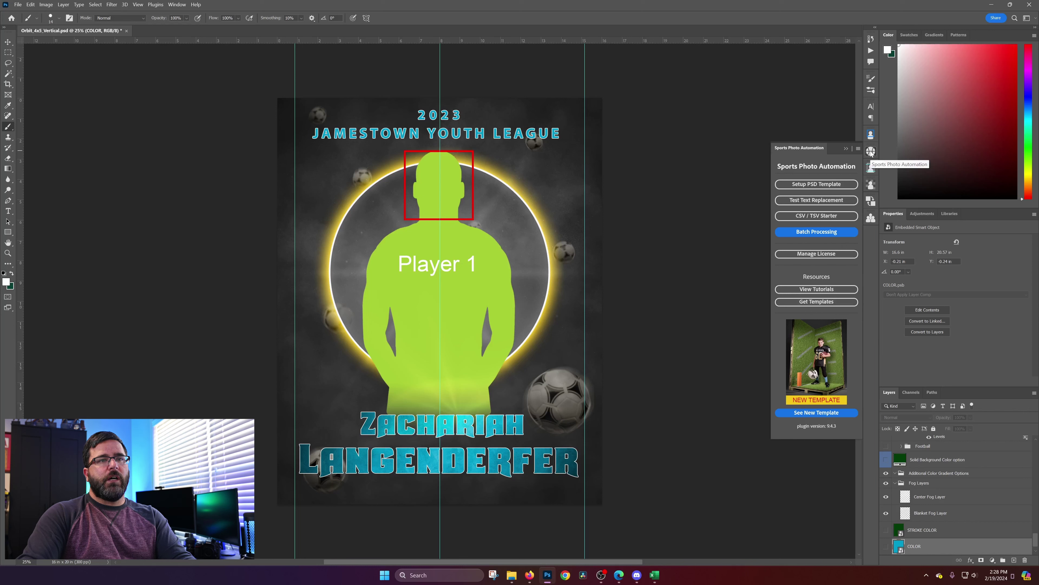
left_click(805, 235)
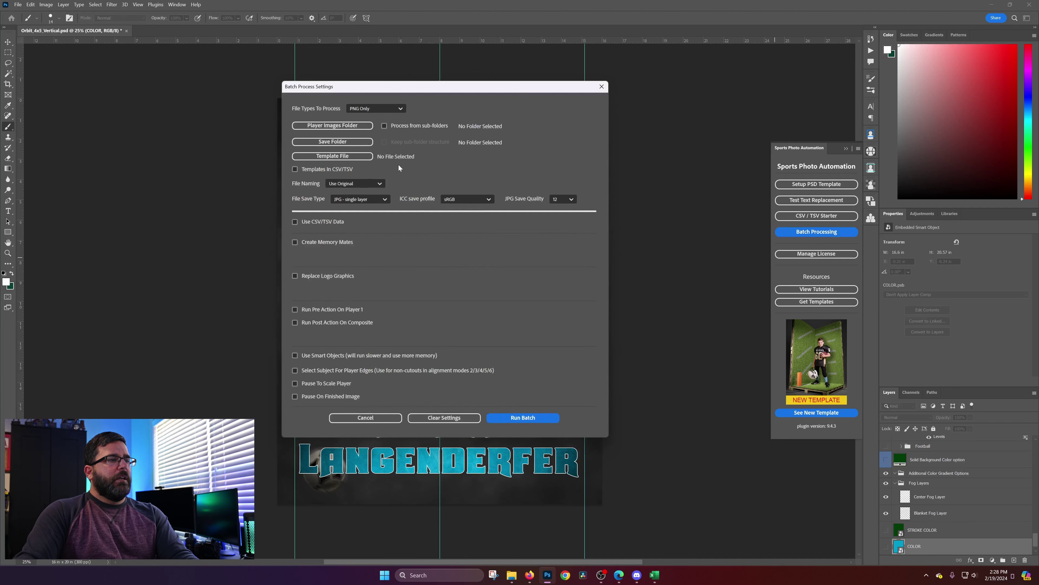
left_click(325, 125)
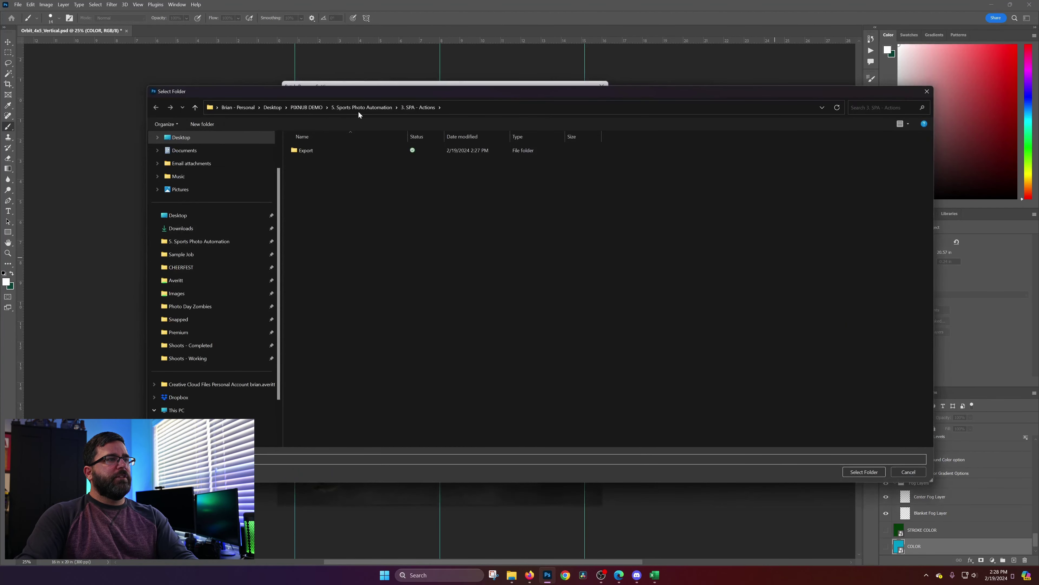
left_click(385, 107)
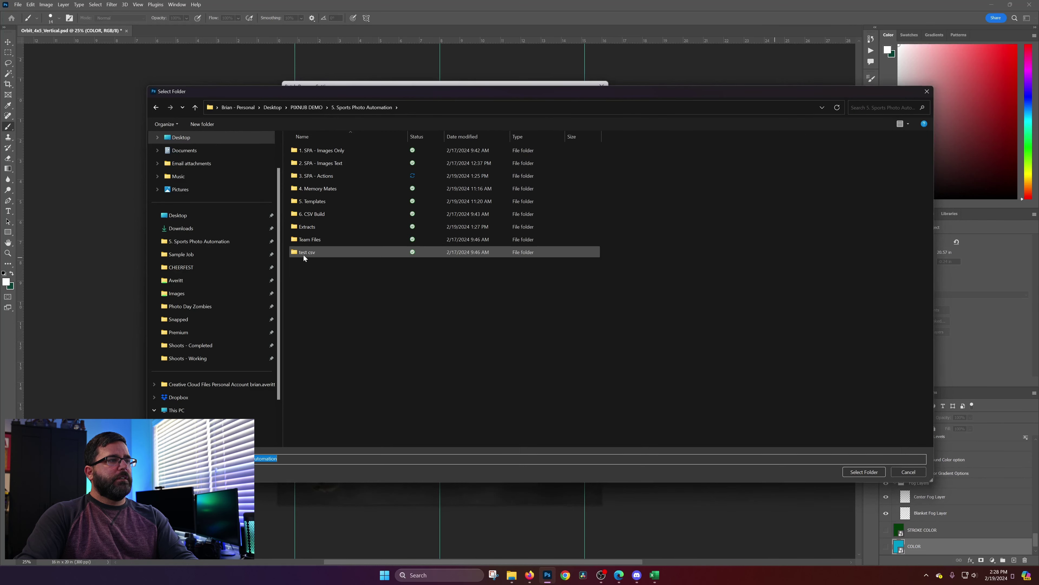
double_click(314, 226)
left_click(862, 472)
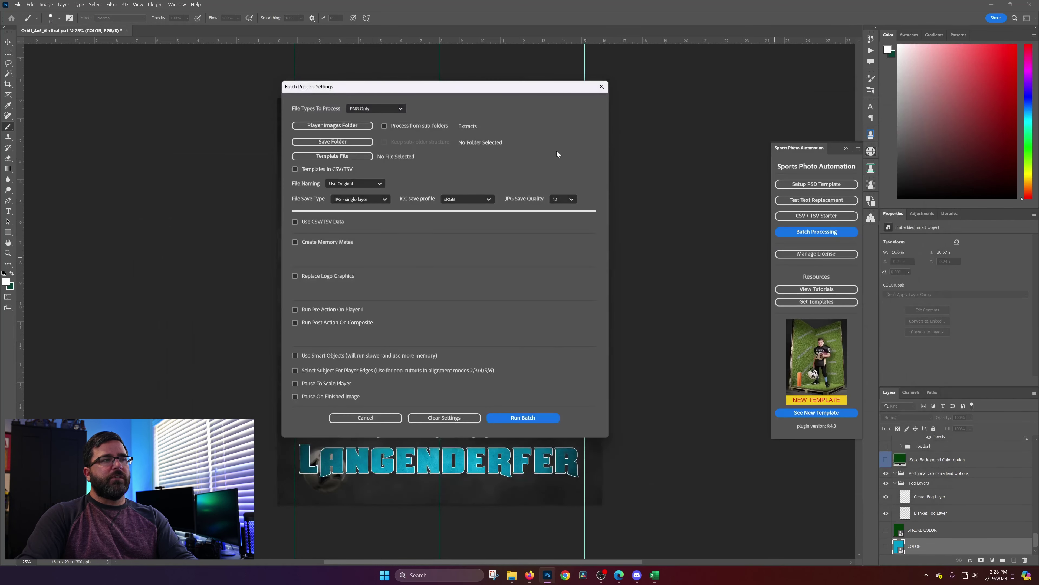
Choose the Export folder inside 3. SPA - Actions as the batch's save folder.
left_click(336, 142)
left_click(361, 107)
double_click(318, 175)
double_click(303, 150)
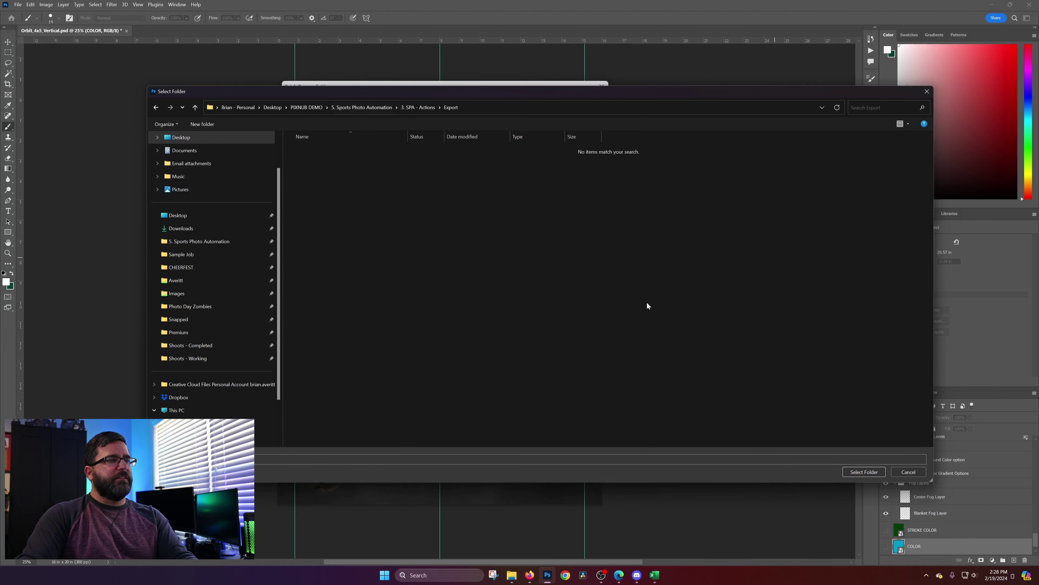
left_click(864, 472)
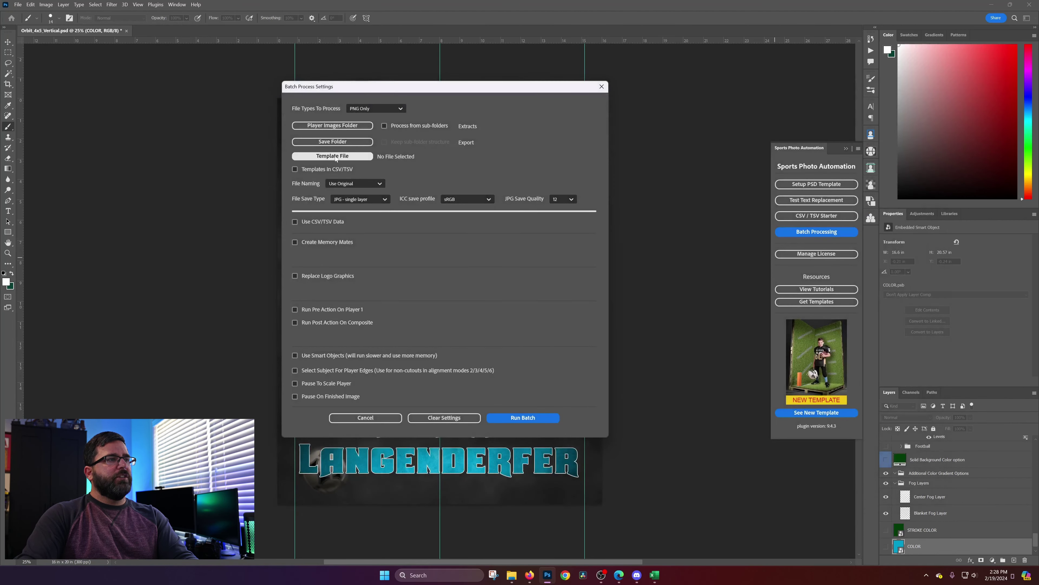
Choose Orbit_4x5_Vertical.psd from the 3. SPA - Actions folder as the batch's template file.
left_click(331, 159)
left_click(409, 107)
double_click(344, 176)
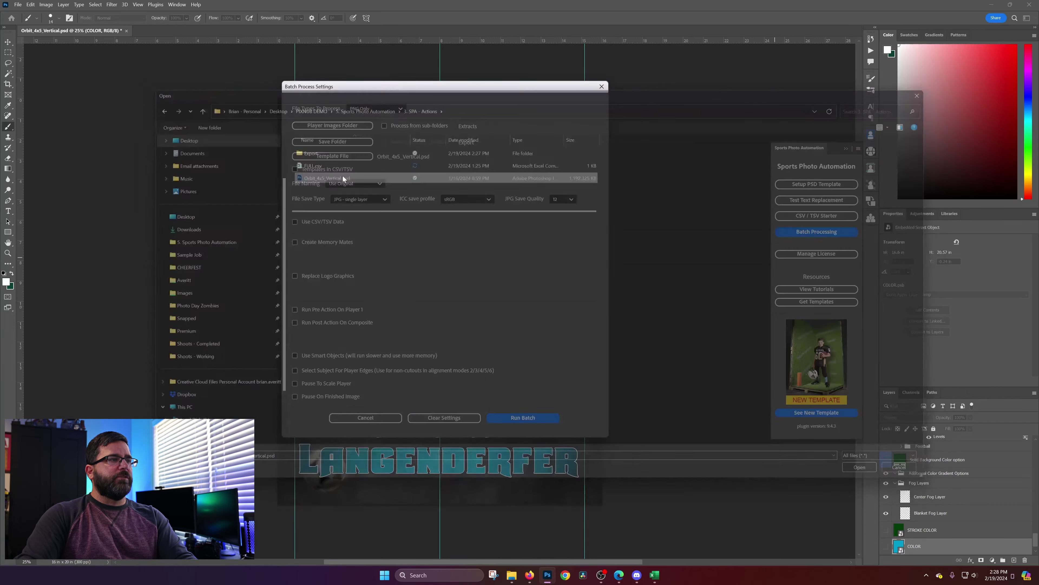
Enable CSV/TSV data for the batch and load FULL.csv from the 3. SPA - Actions folder.
left_click(320, 222)
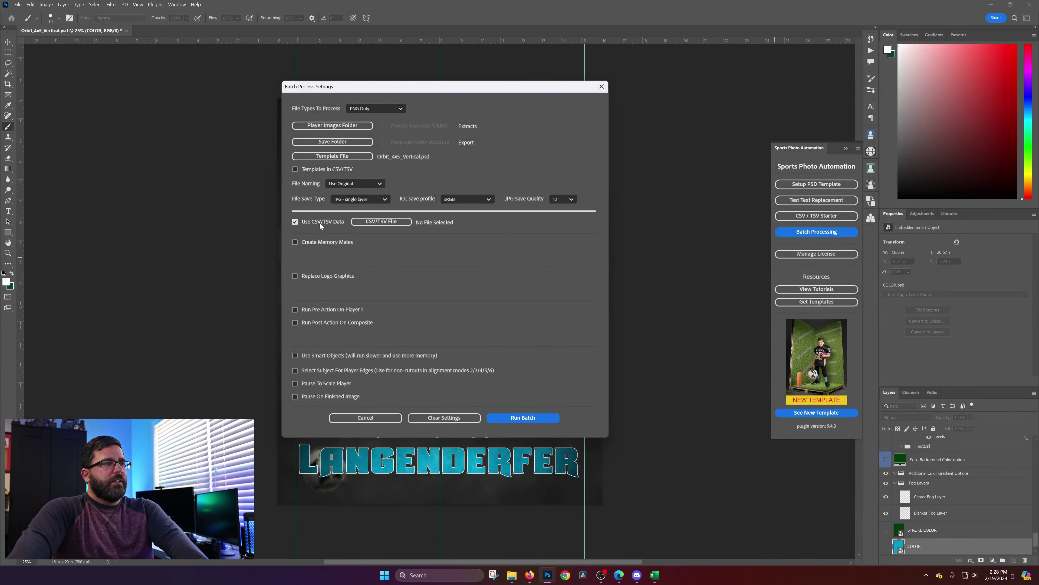
left_click(376, 222)
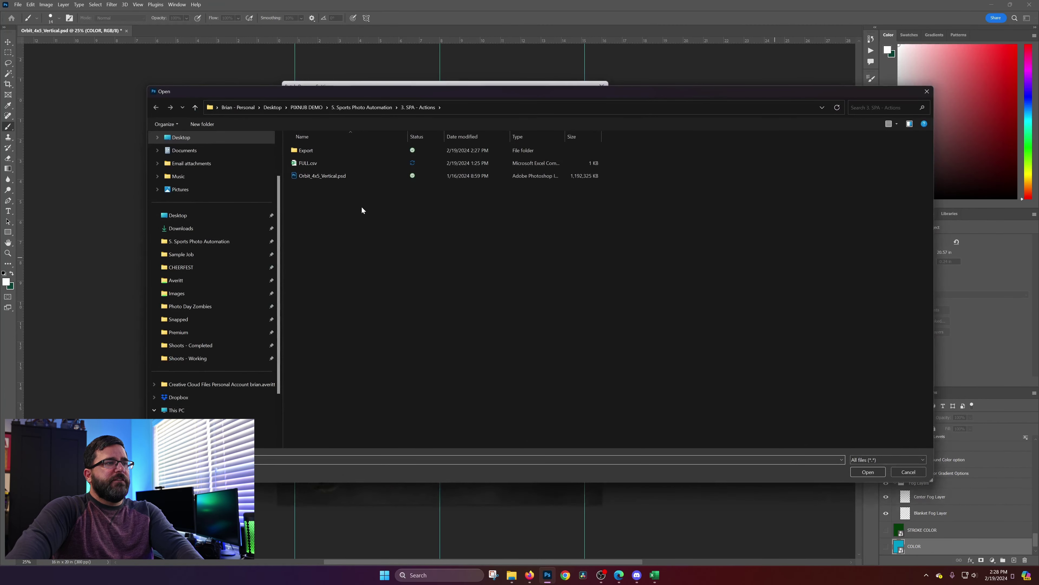
double_click(317, 166)
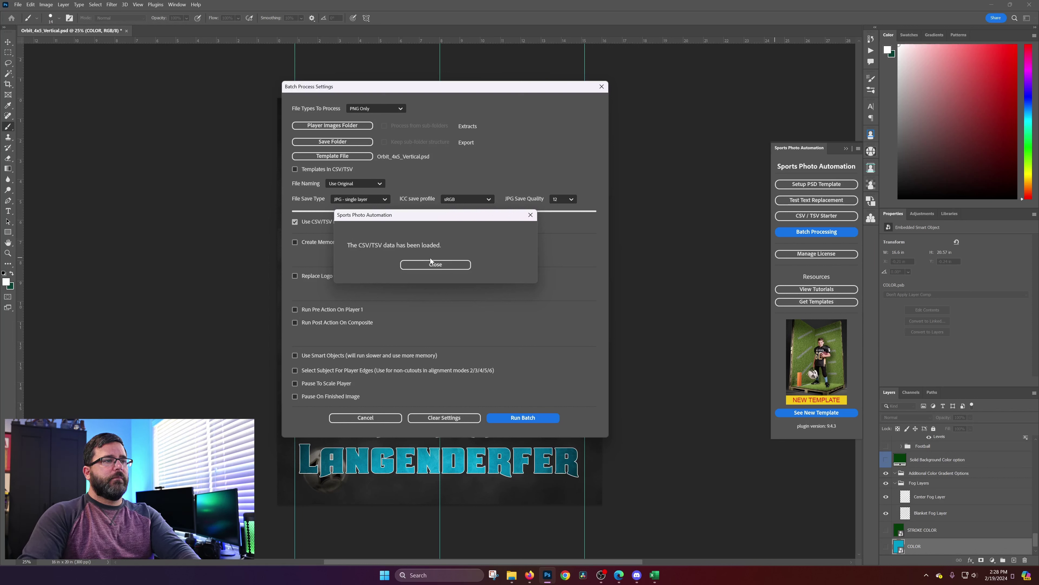
left_click(436, 264)
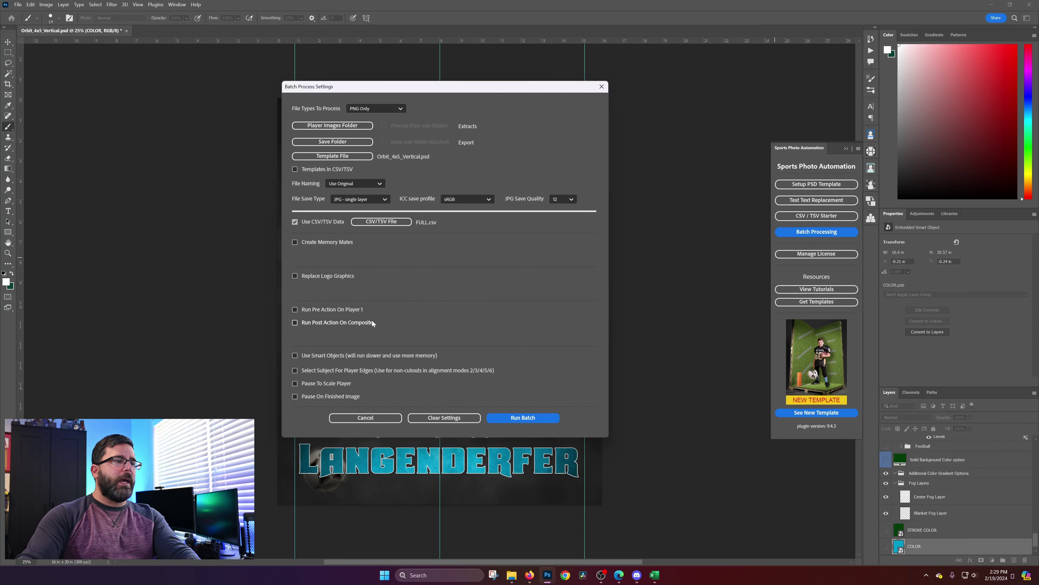
Enable Pause On Finished Image, close the open Orbit_4x5_Vertical.psd without saving and run the batch.
left_click(335, 397)
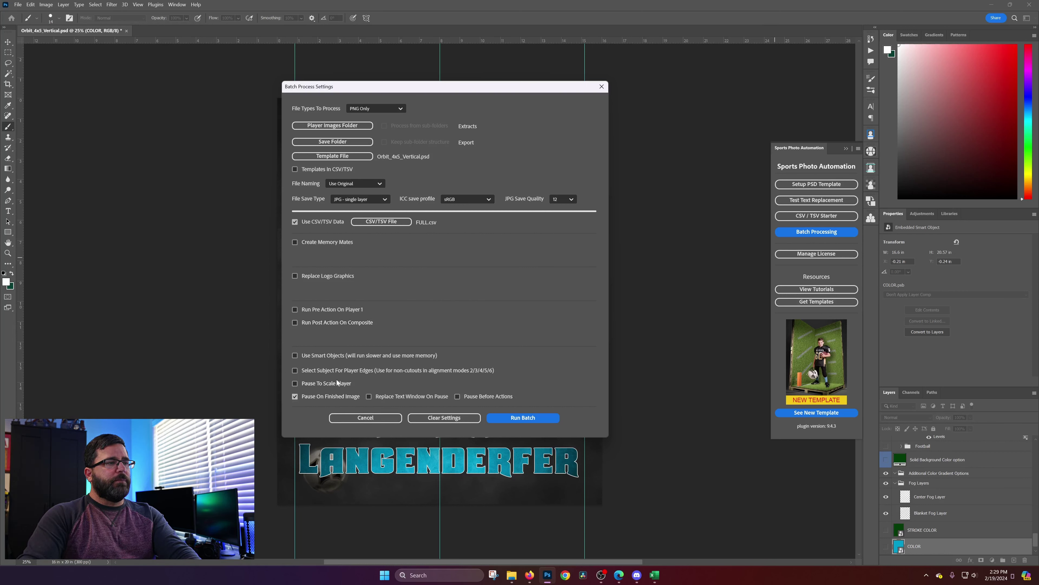
left_click(522, 417)
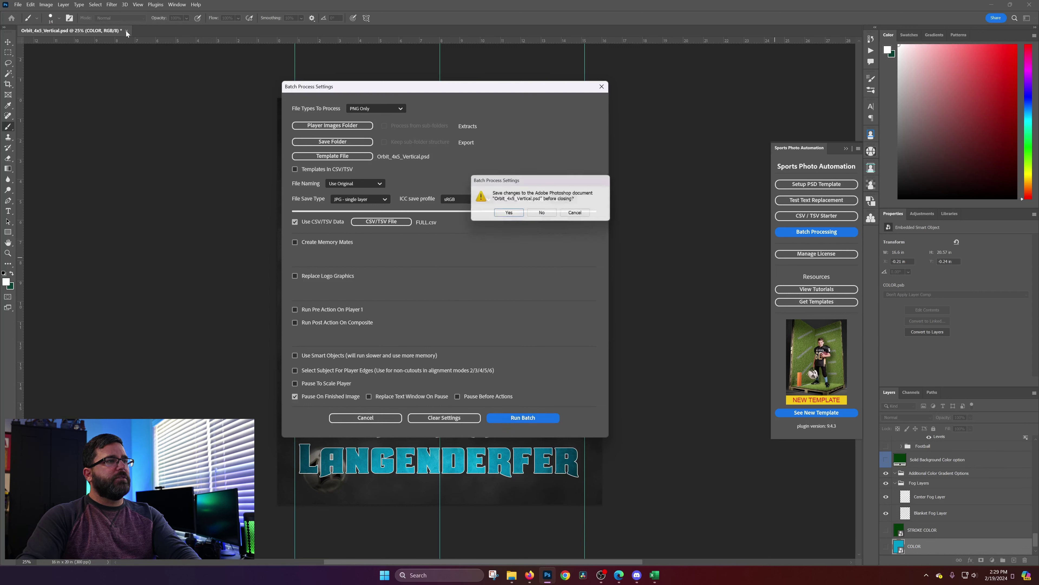
left_click(543, 215)
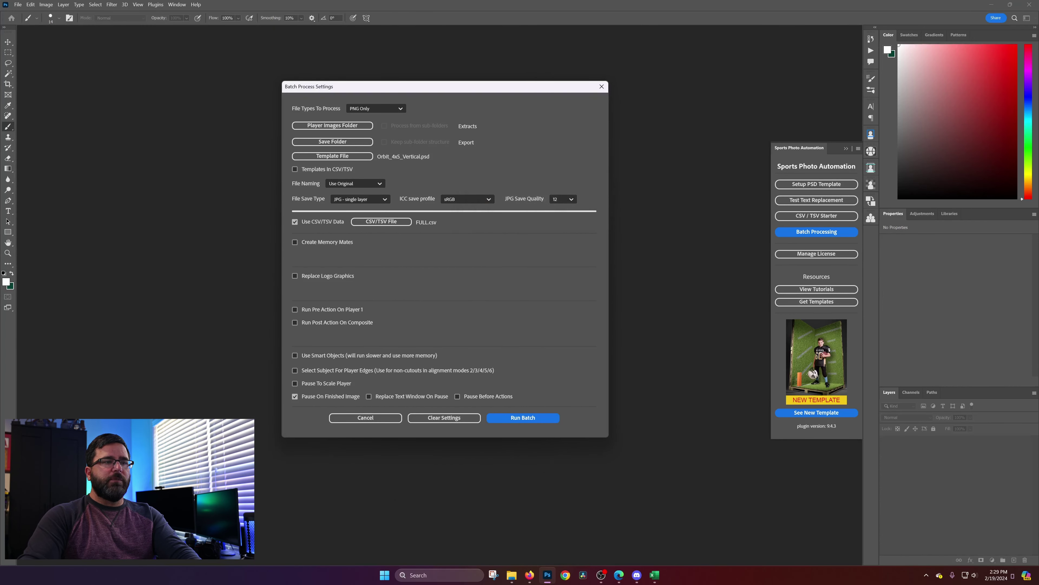
left_click(525, 419)
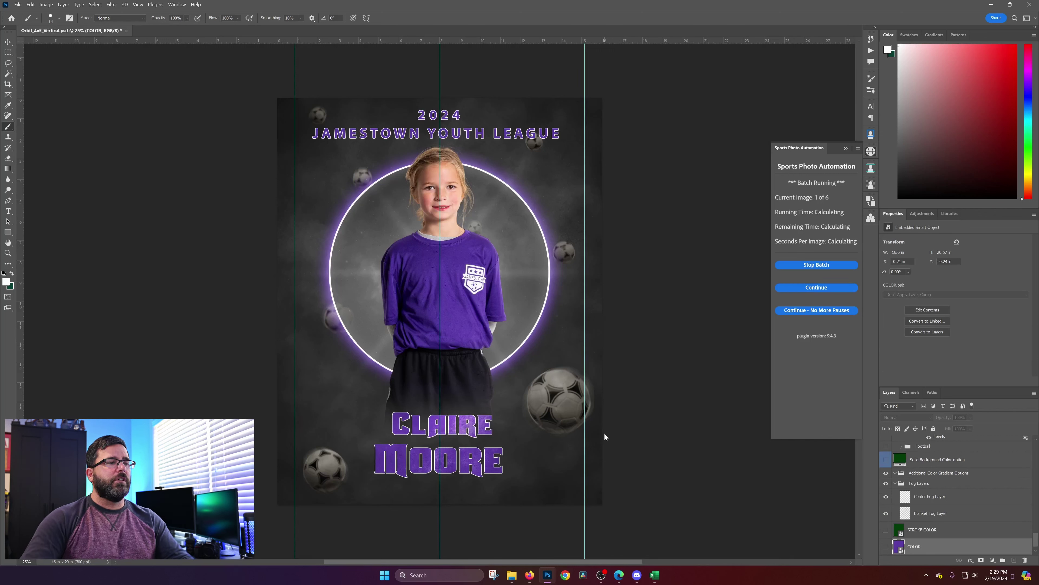
Continue the batch to the second player image, then let the remaining images finish without further pauses.
left_click(821, 288)
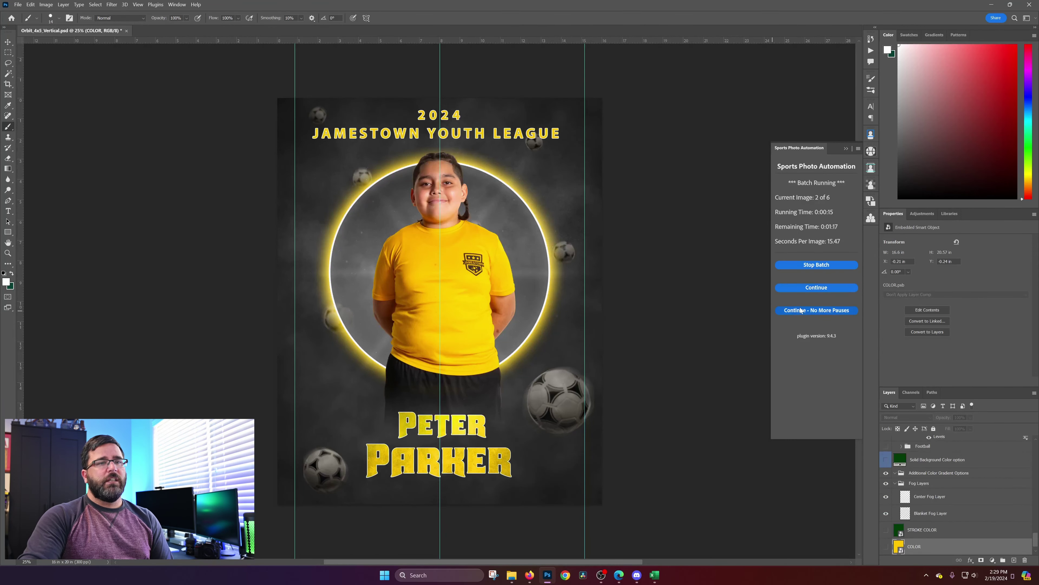
left_click(801, 310)
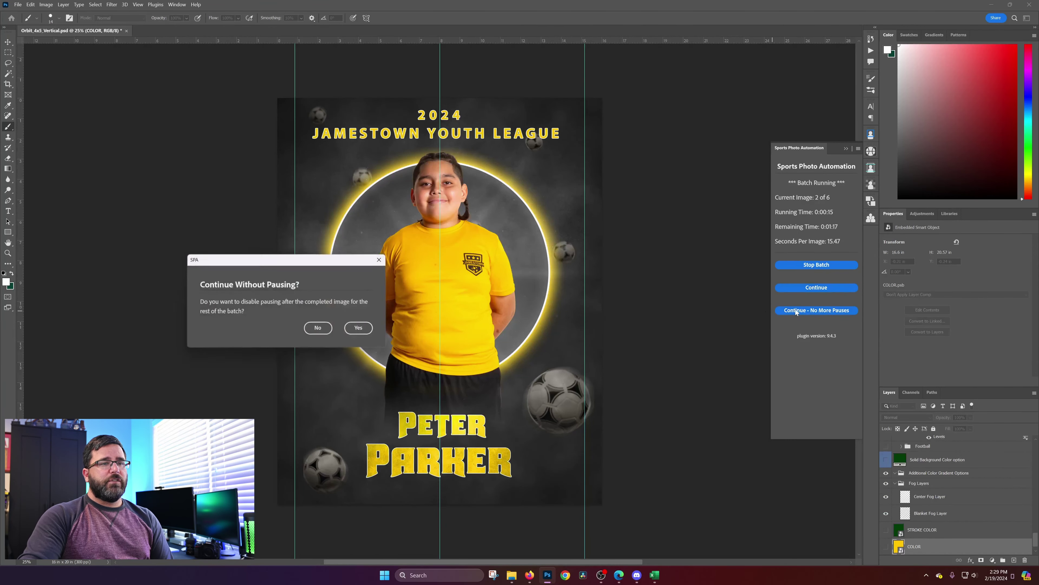
left_click(361, 329)
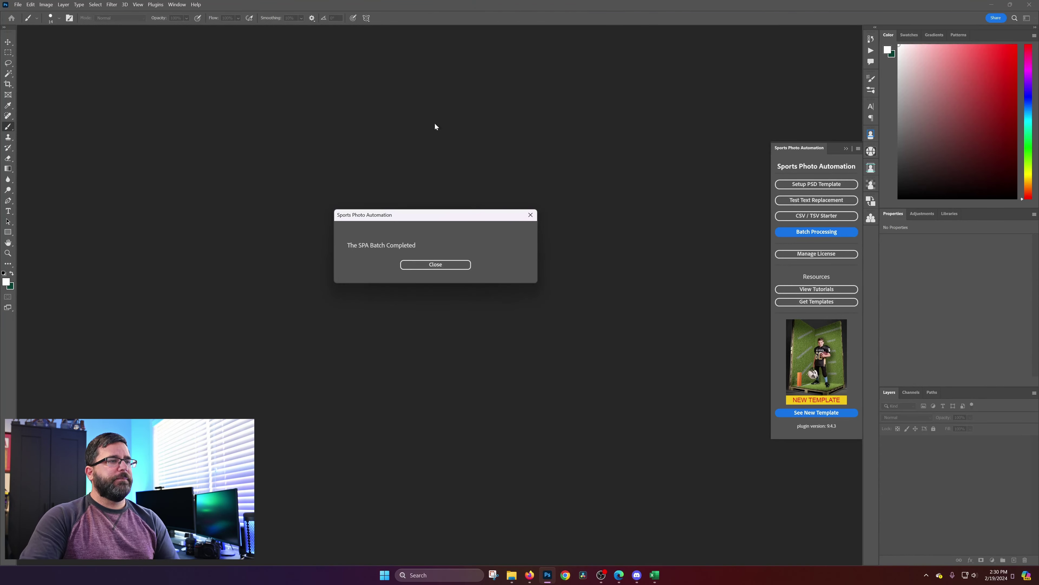
left_click(454, 265)
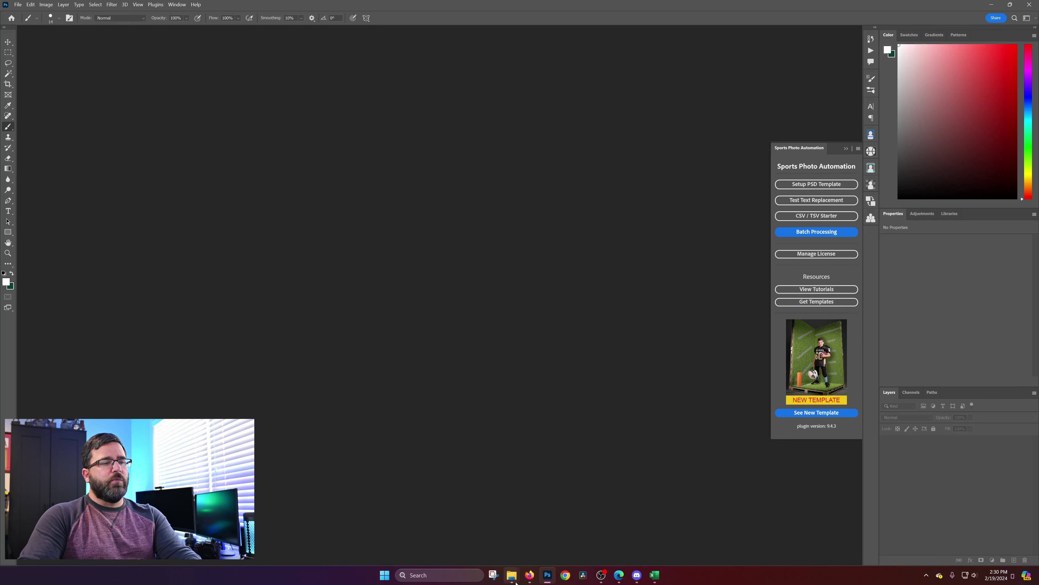
Switch to File Explorer and open the Export folder to check the thumbnails of the exported images.
mouse_move(512, 575)
left_click(555, 530)
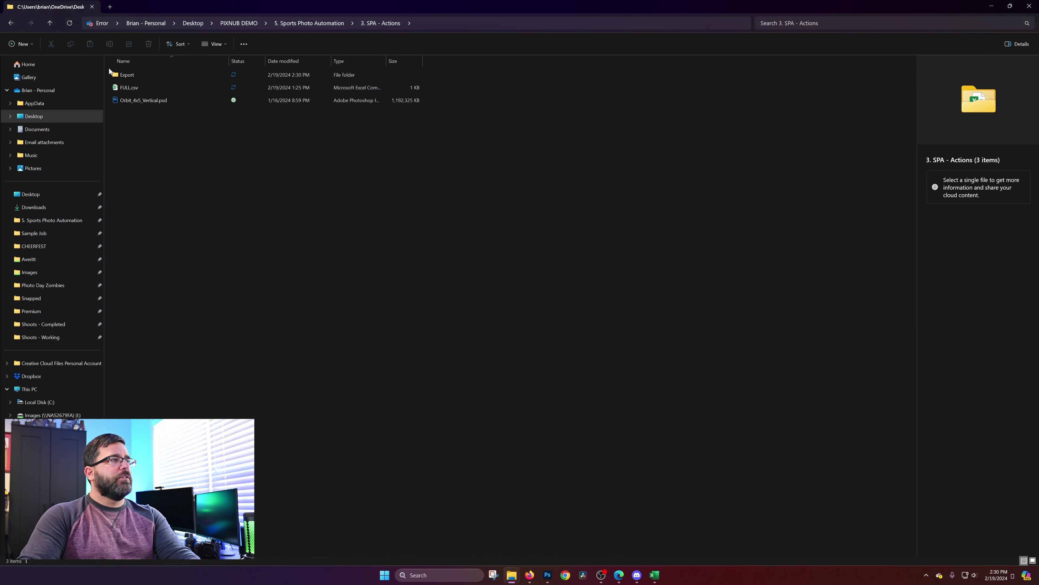
double_click(123, 75)
right_click(334, 213)
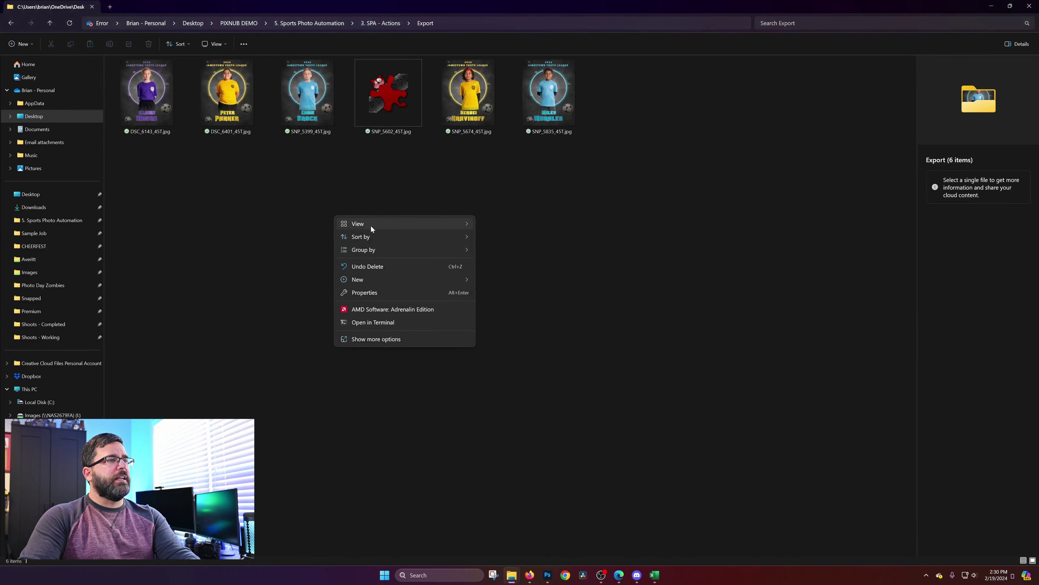
left_click(515, 231)
View the exported player images one after another from DSC_6143_45T.jpg to SNP_5674_45T.jpg and close the viewer.
double_click(146, 92)
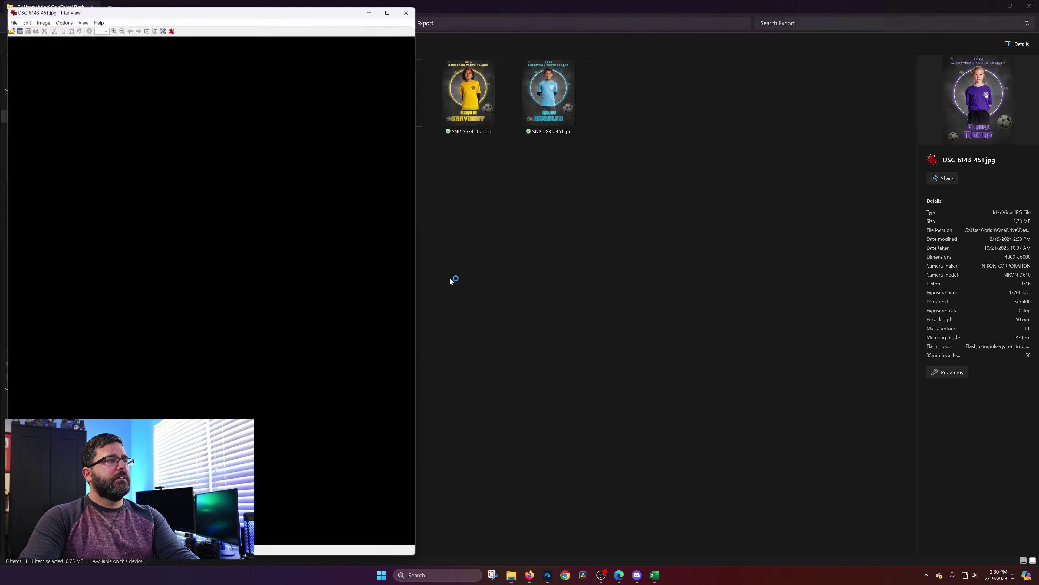
key("Right")
key("Right")
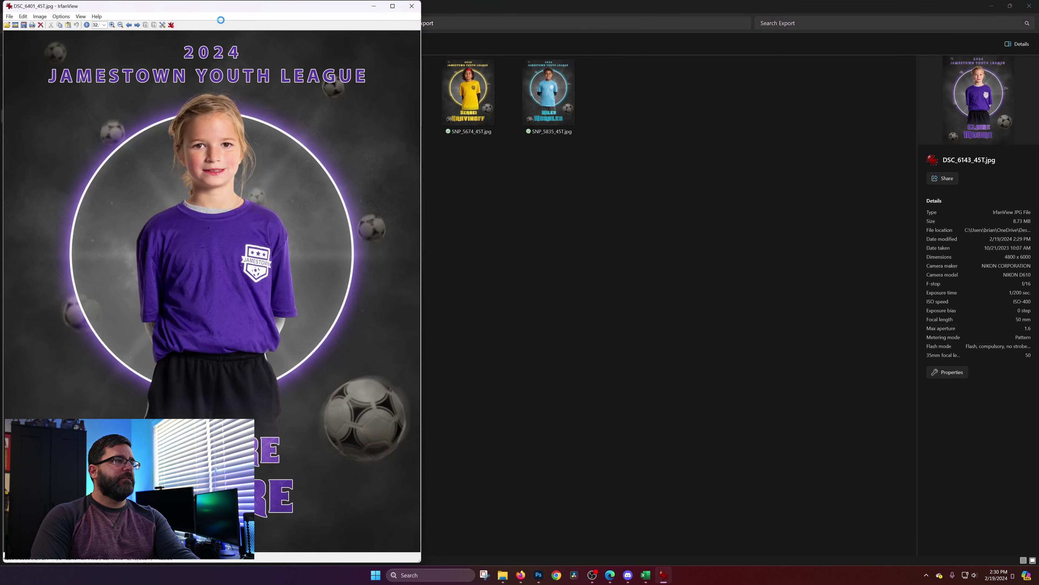
key("Right")
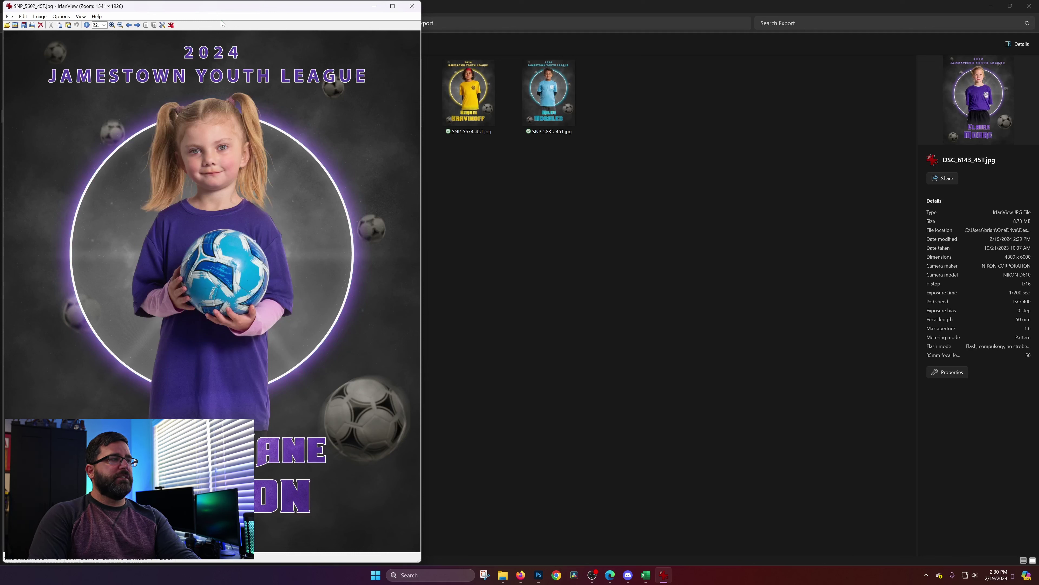
key("Right")
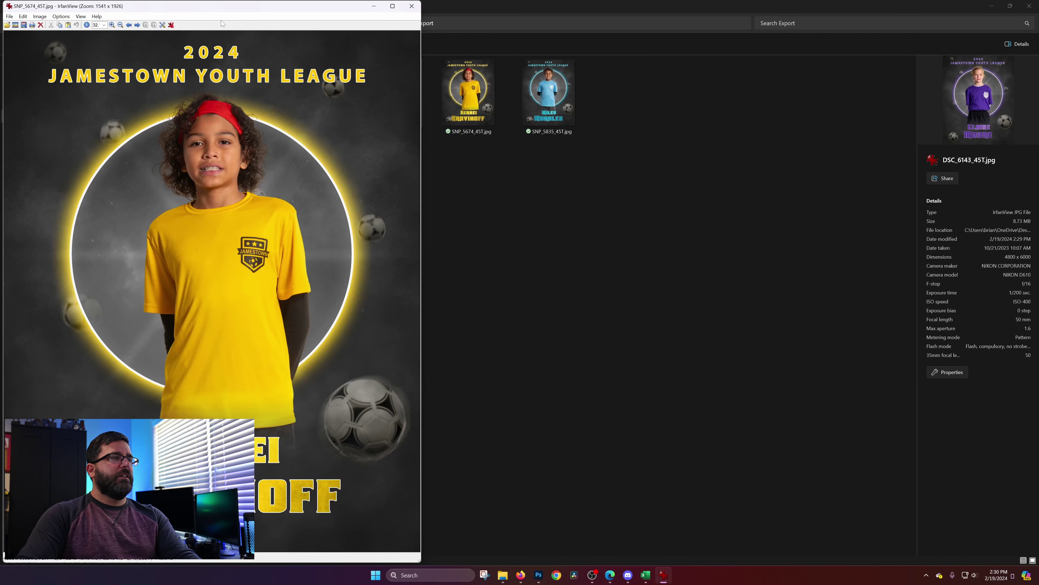
left_click(412, 7)
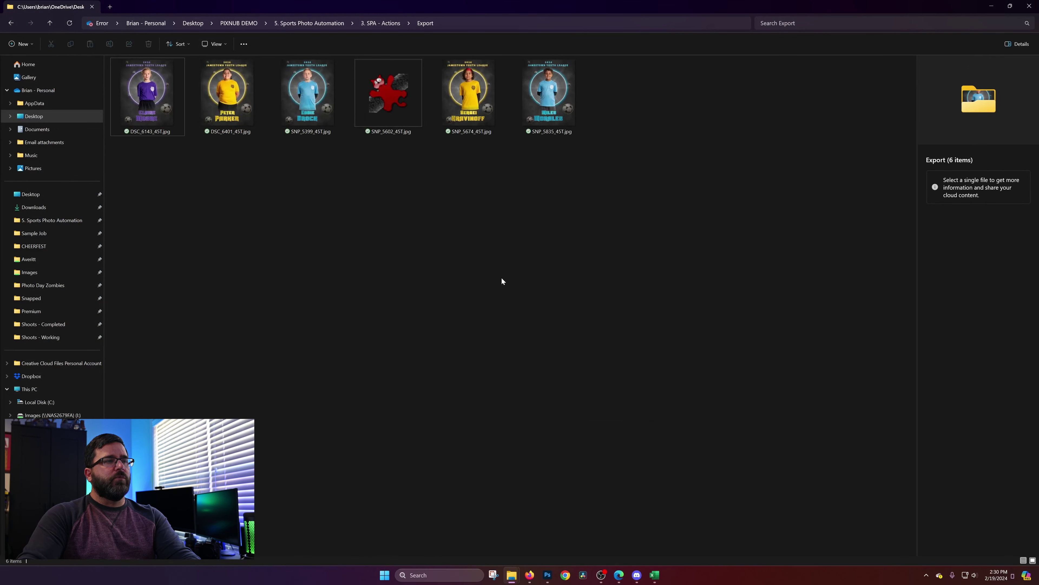